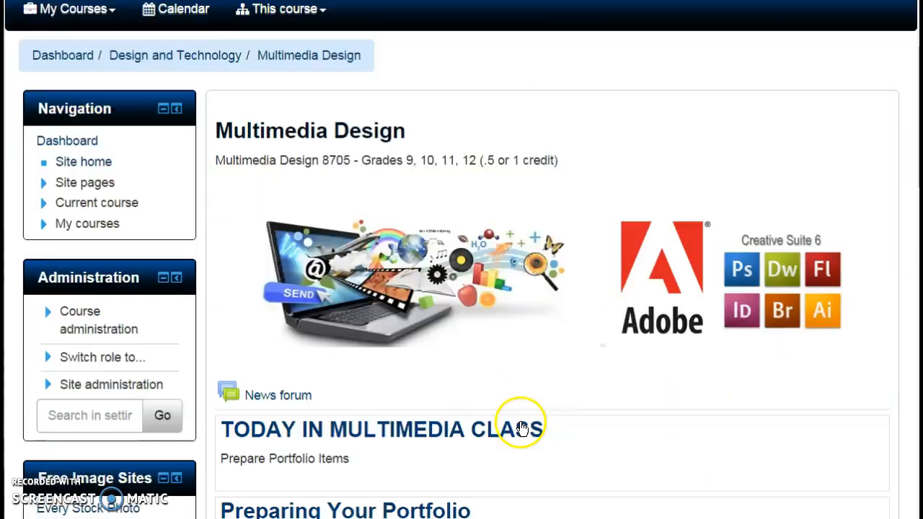
Step: Open the Preparing Your Portfolio unit and review its Day 1 and Day 2 activities through the WIX Website Builder link
{"action": "scroll", "coordinate": [519, 420], "scroll_direction": "down", "scroll_amount": 6}
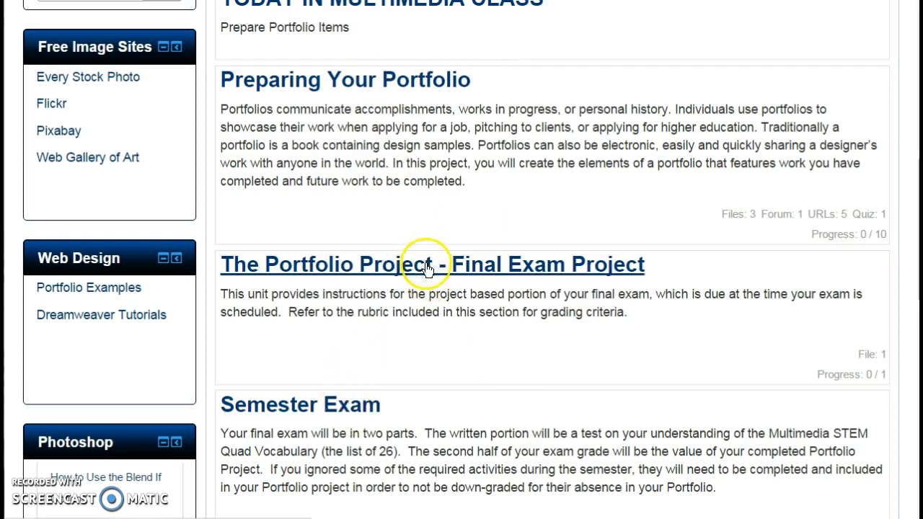
{"action": "left_click", "coordinate": [347, 86]}
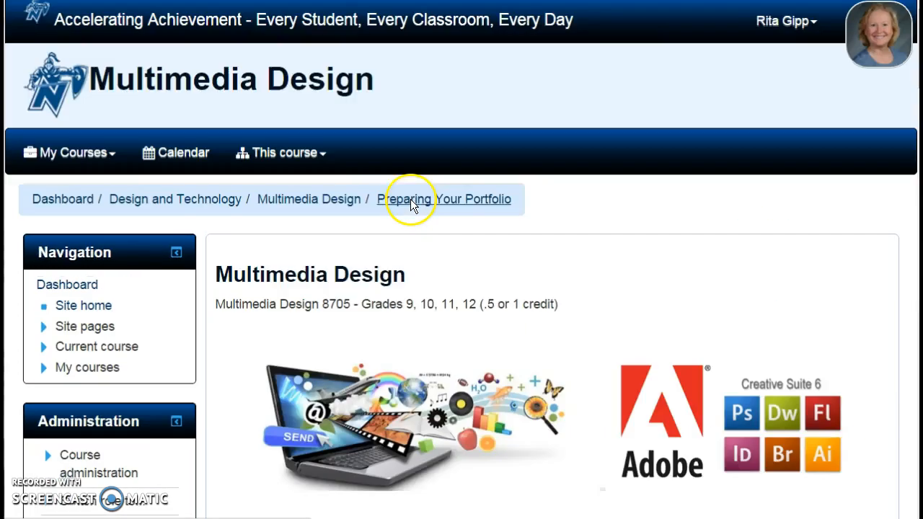
{"action": "scroll", "coordinate": [527, 346], "scroll_direction": "down", "scroll_amount": 6}
{"action": "scroll", "coordinate": [531, 347], "scroll_direction": "down", "scroll_amount": 9}
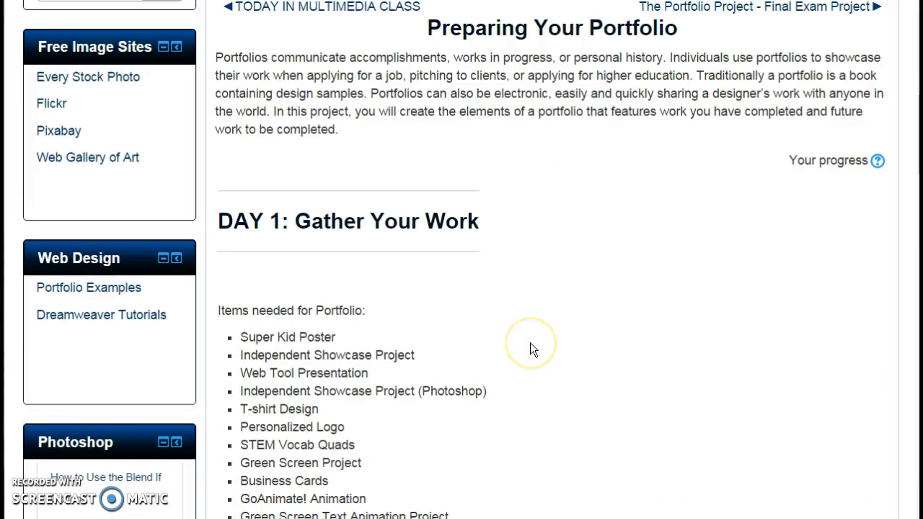
{"action": "scroll", "coordinate": [532, 350], "scroll_direction": "down", "scroll_amount": 1}
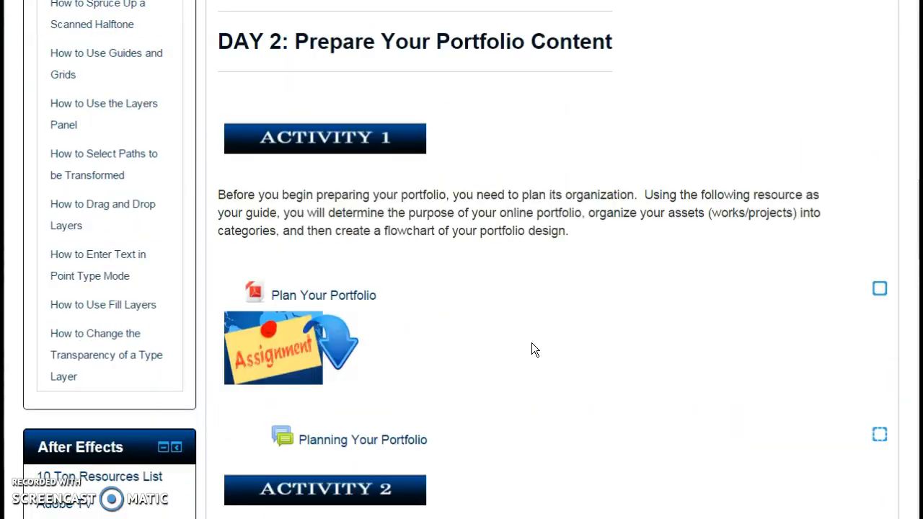
{"action": "scroll", "coordinate": [549, 340], "scroll_direction": "down", "scroll_amount": 4}
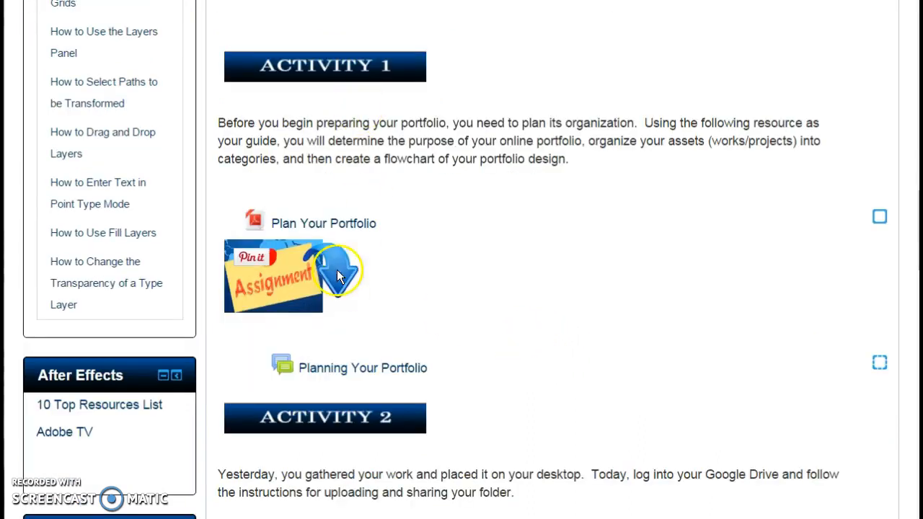
{"action": "scroll", "coordinate": [492, 412], "scroll_direction": "down", "scroll_amount": 2}
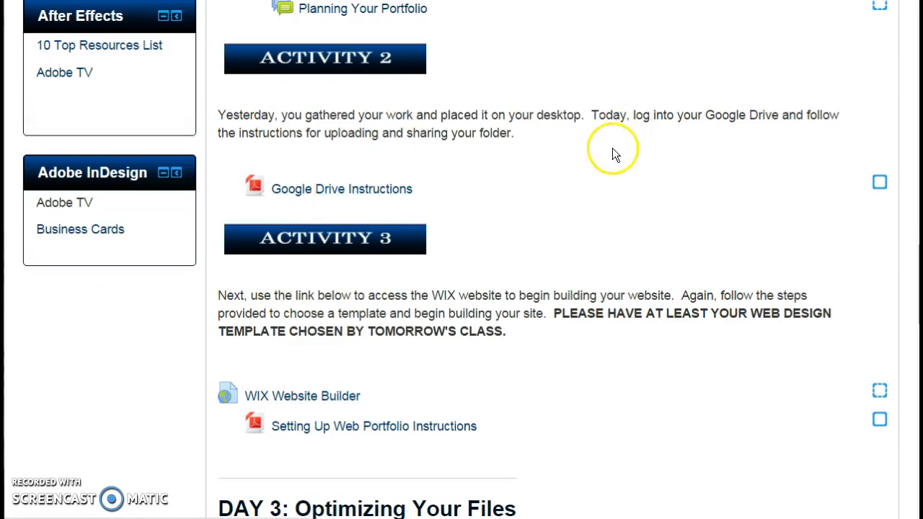
{"action": "scroll", "coordinate": [606, 216], "scroll_direction": "down", "scroll_amount": 1}
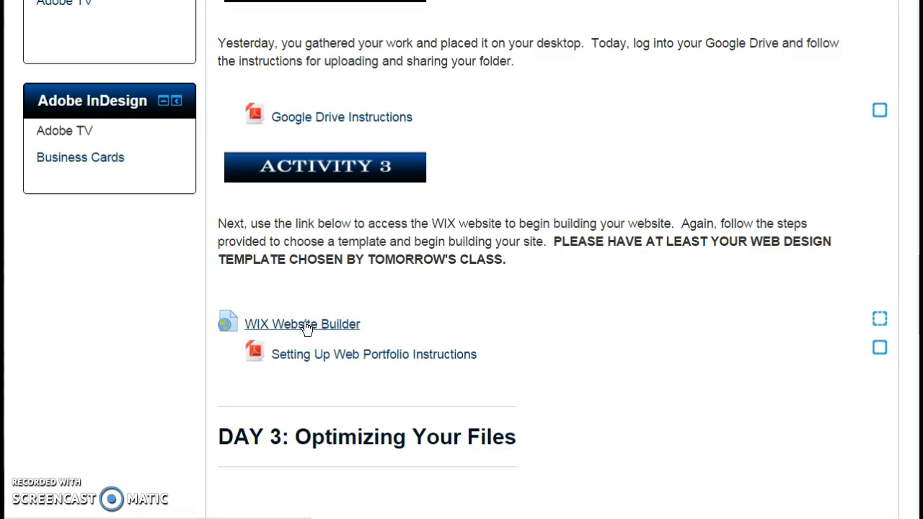
Step: Switch to Wix and open the portfolio site in the site editor
{"action": "left_click", "coordinate": [486, 299]}
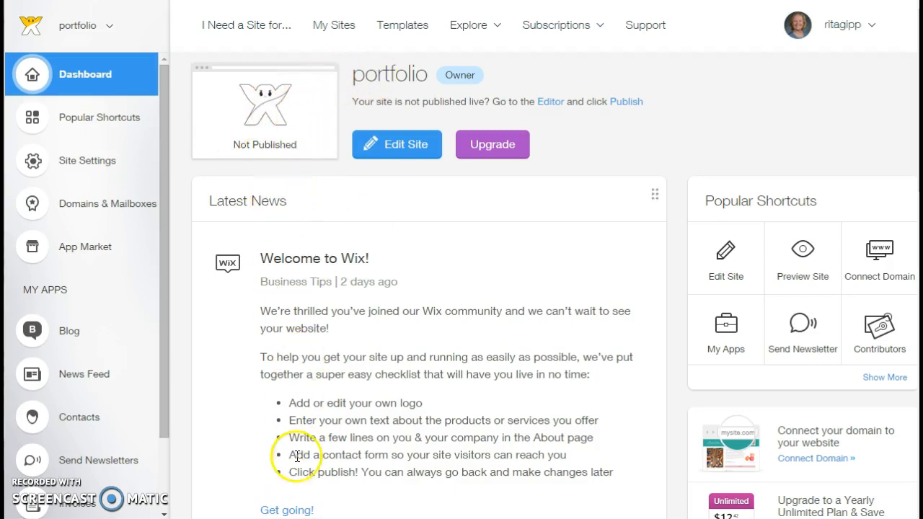
{"action": "left_click", "coordinate": [383, 143]}
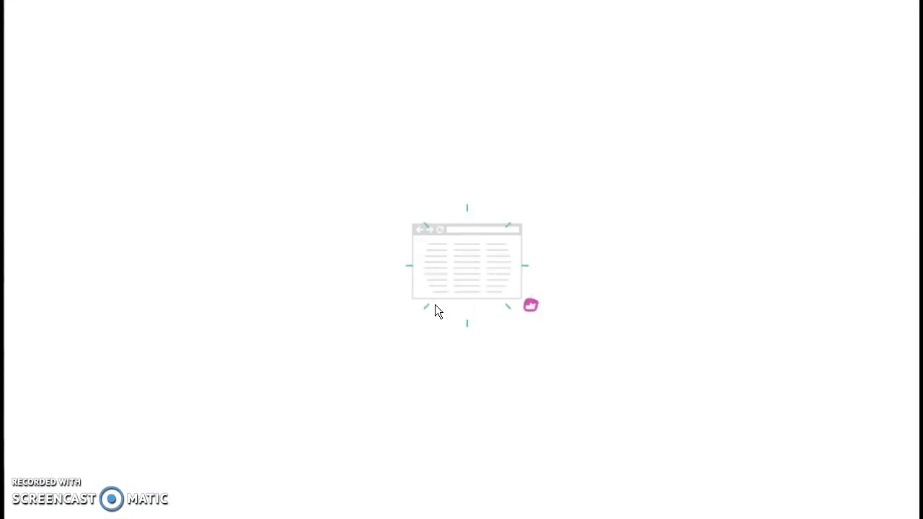
{"action": "left_click", "coordinate": [387, 266]}
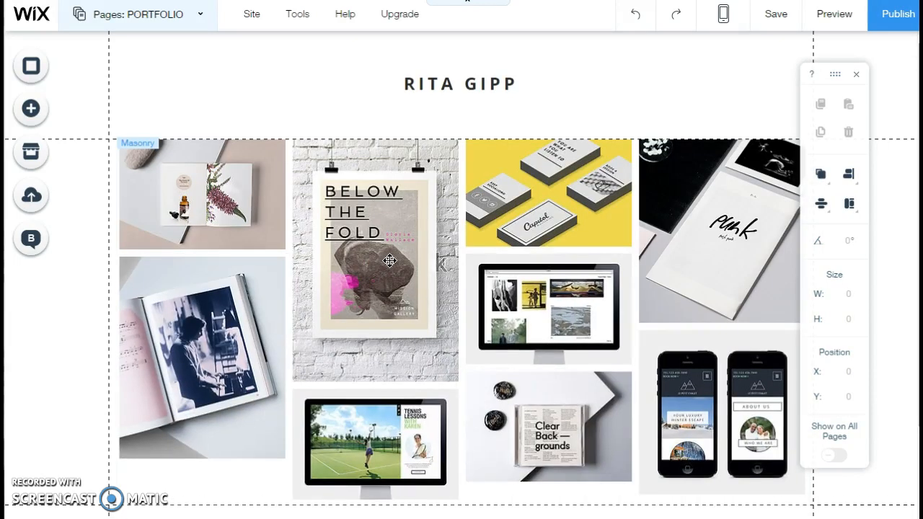
{"action": "left_click", "coordinate": [385, 275]}
Step: Open the site title text in the page header for editing
{"action": "left_click", "coordinate": [442, 83]}
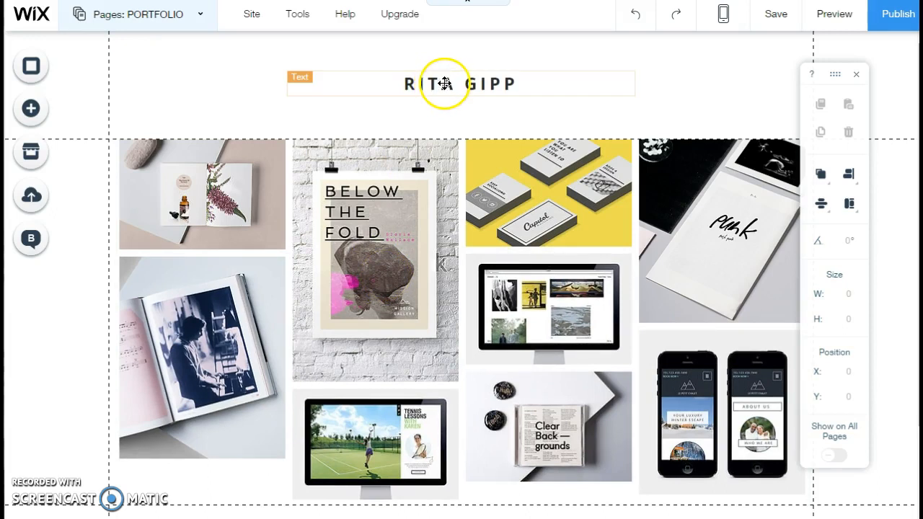
{"action": "left_click", "coordinate": [445, 83]}
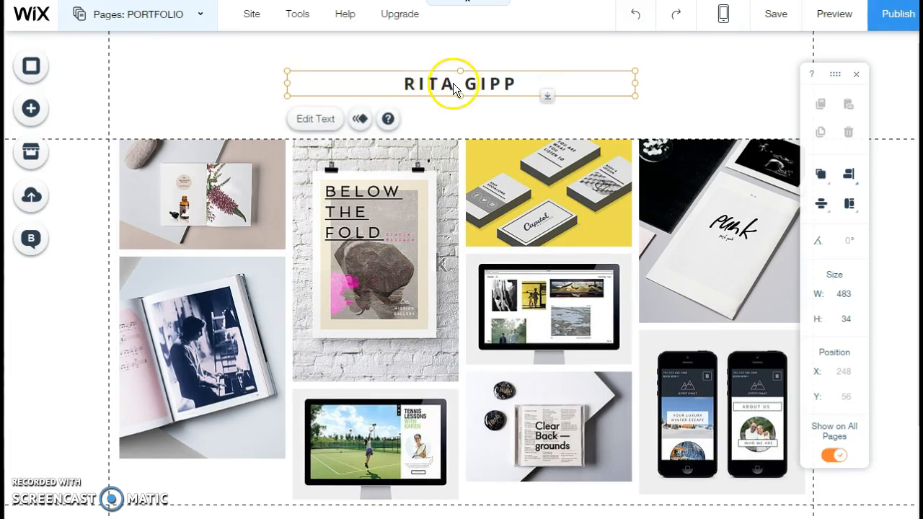
{"action": "double_click", "coordinate": [485, 84]}
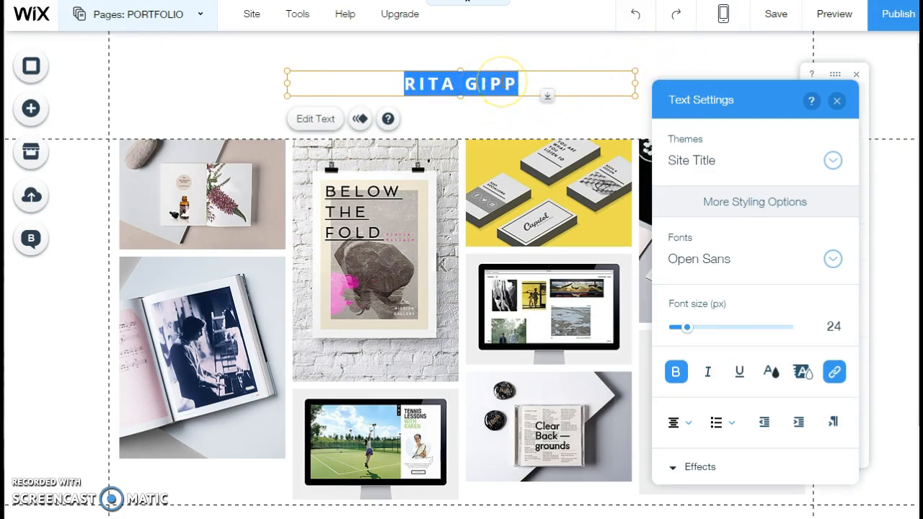
Step: Select the masonry gallery on the PORTFOLIO page and open its image-changing option
{"action": "left_click", "coordinate": [412, 220]}
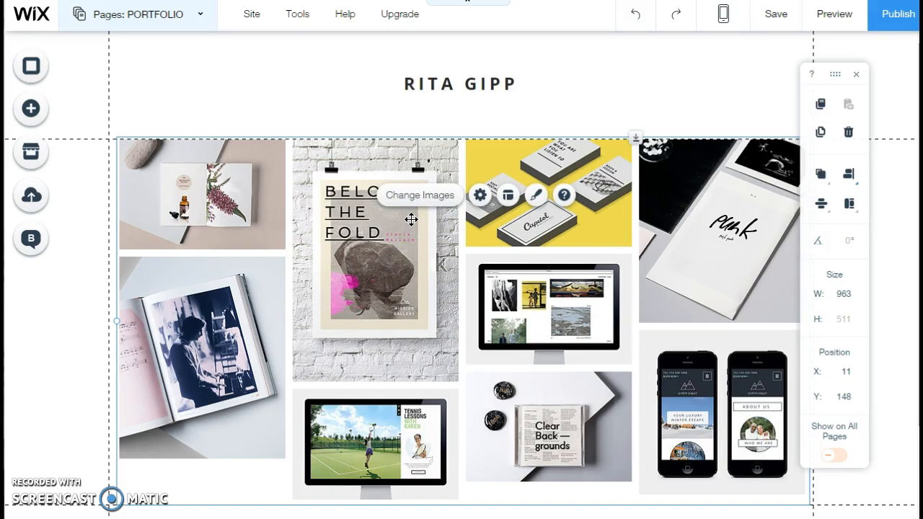
{"action": "left_click", "coordinate": [424, 198]}
{"action": "left_click", "coordinate": [388, 262]}
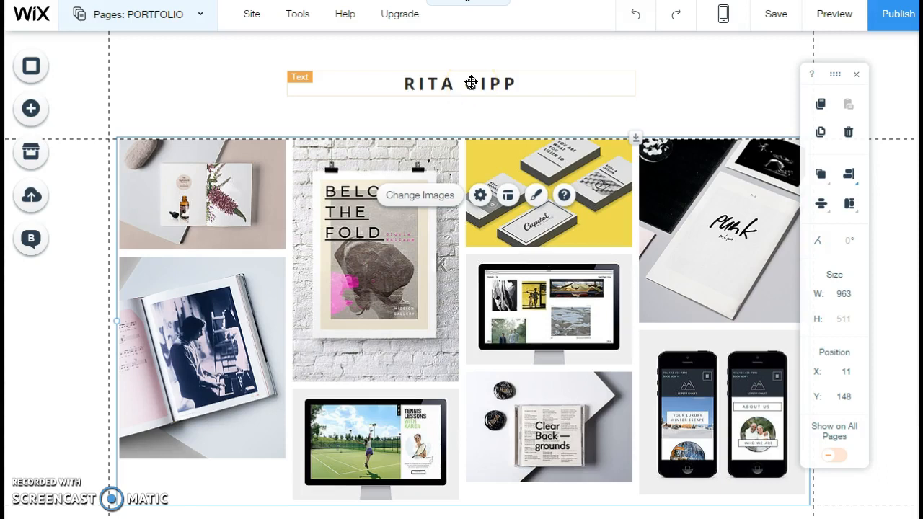
Step: Show the site's page list and open the Print Media page's name for editing
{"action": "left_click", "coordinate": [172, 18]}
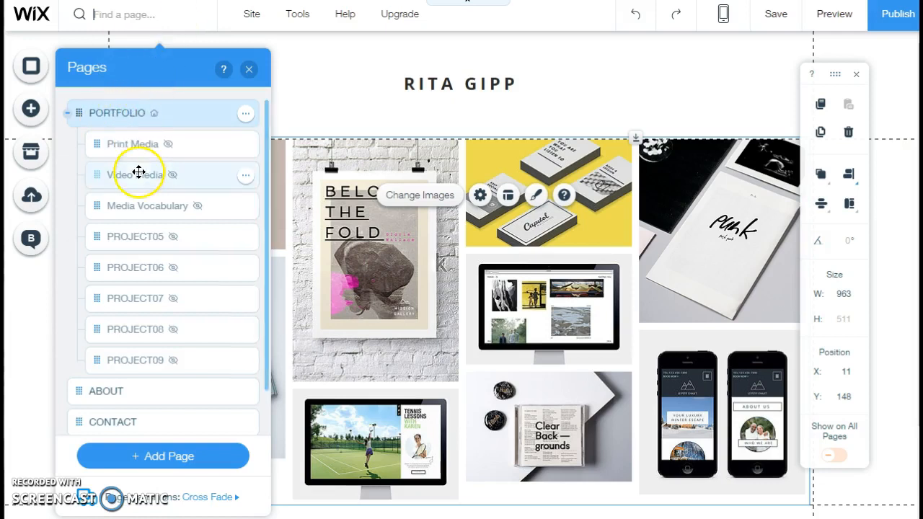
{"action": "mouse_move", "coordinate": [144, 237]}
{"action": "left_mouse_down"}
{"action": "mouse_move", "coordinate": [161, 247]}
{"action": "mouse_move", "coordinate": [148, 305]}
{"action": "mouse_move", "coordinate": [159, 239]}
{"action": "left_mouse_up"}
{"action": "left_click", "coordinate": [245, 147]}
{"action": "left_click", "coordinate": [245, 148]}
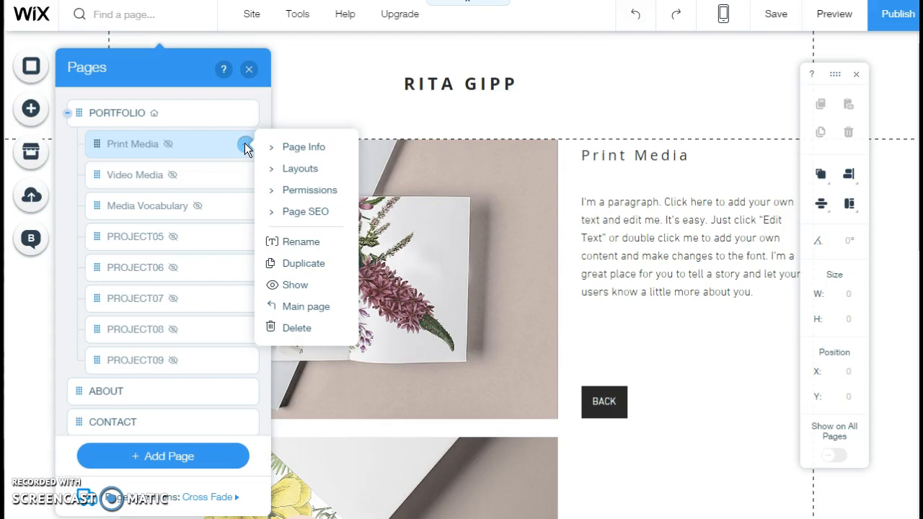
{"action": "left_click", "coordinate": [300, 244]}
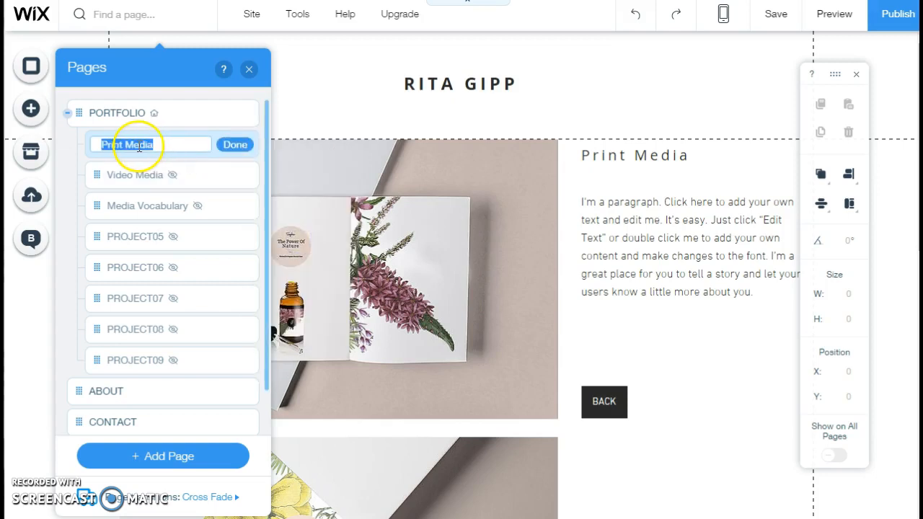
Step: Rename the PROJECT05 page as Audio Media and move it directly above Media Vocabulary in the page list
{"action": "left_click", "coordinate": [155, 236]}
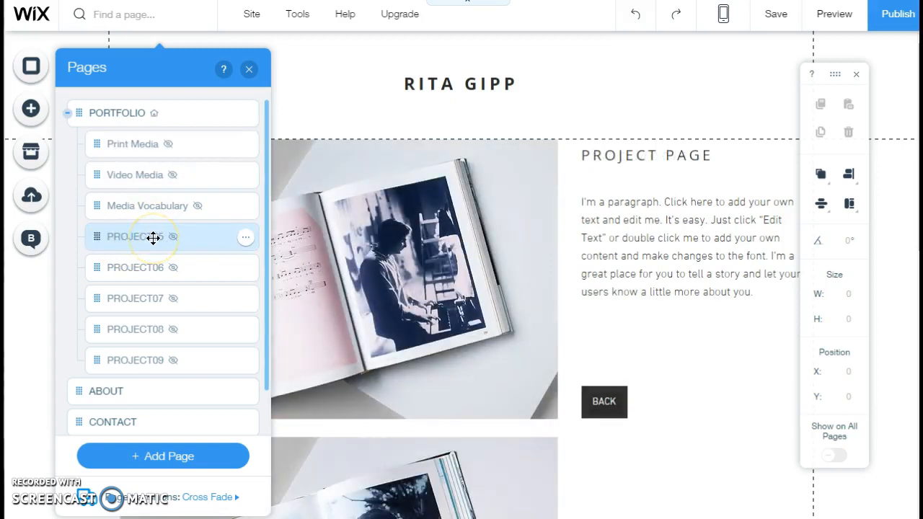
{"action": "left_click", "coordinate": [149, 144]}
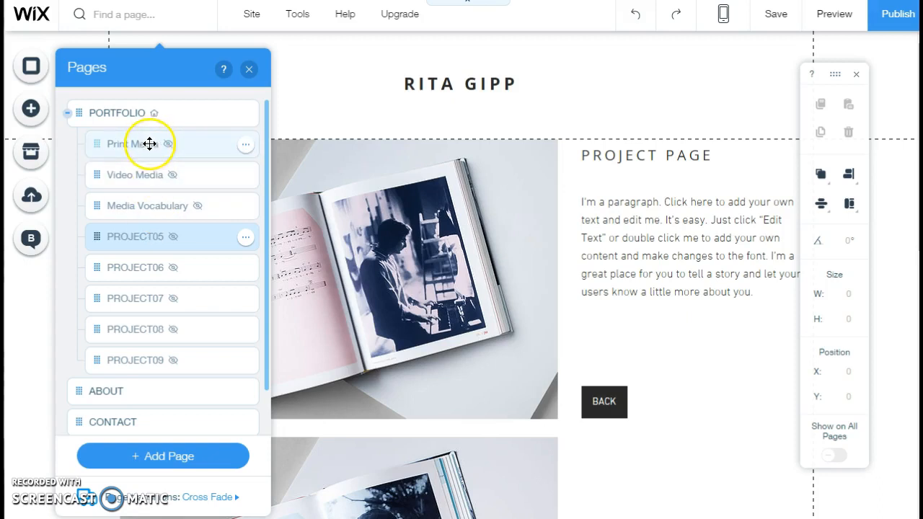
{"action": "left_click", "coordinate": [173, 239]}
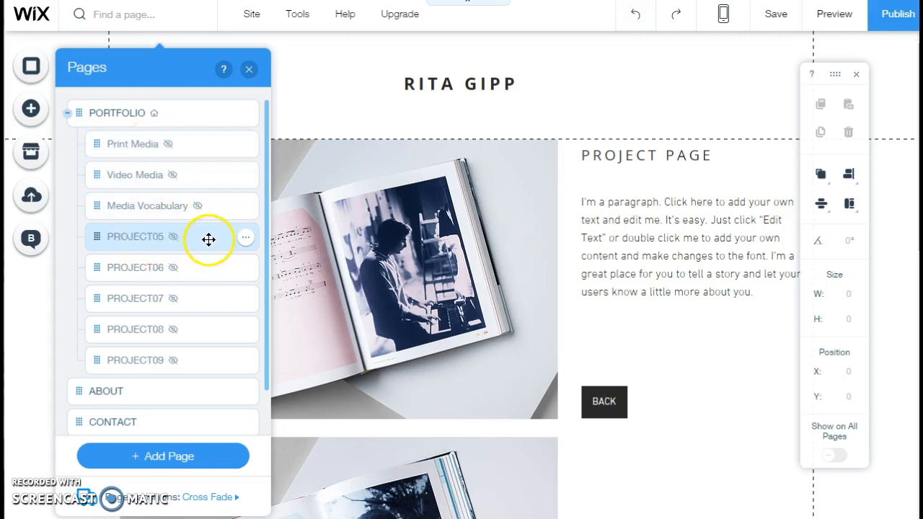
{"action": "left_click", "coordinate": [246, 239]}
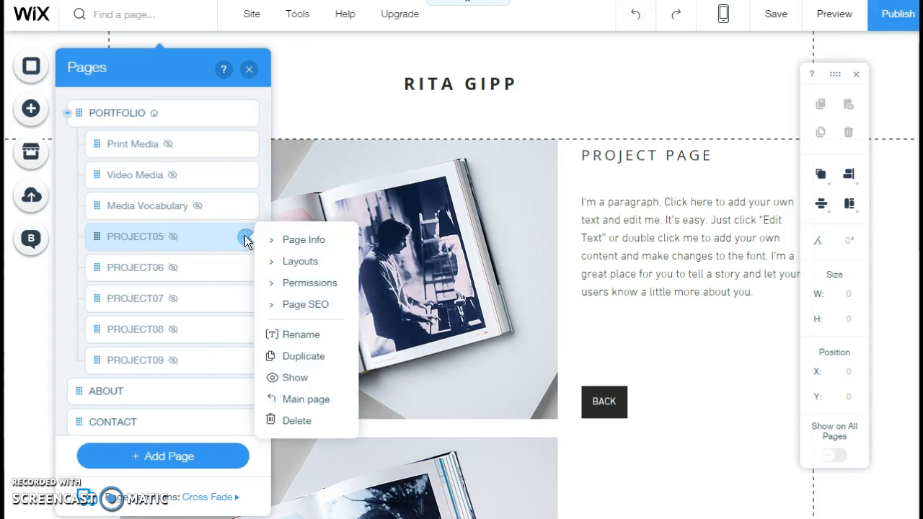
{"action": "left_click", "coordinate": [301, 334]}
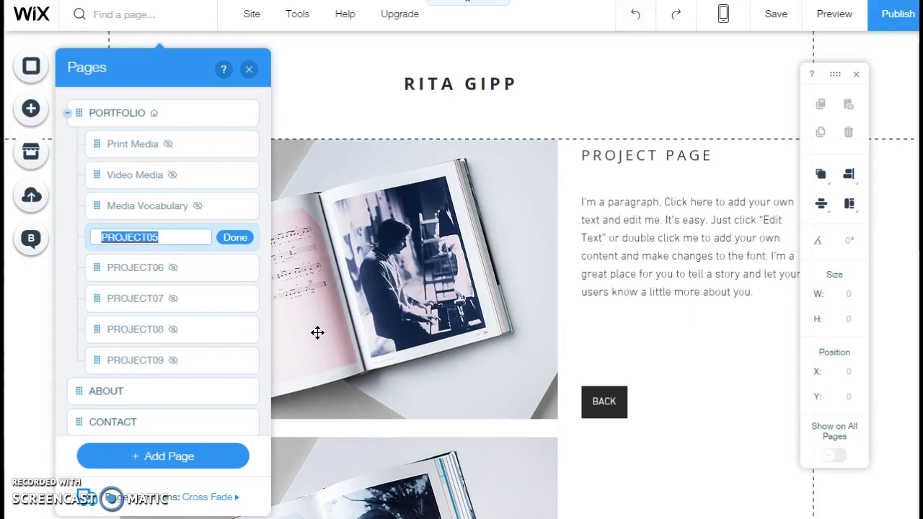
{"action": "type", "text": "Audio Media"}
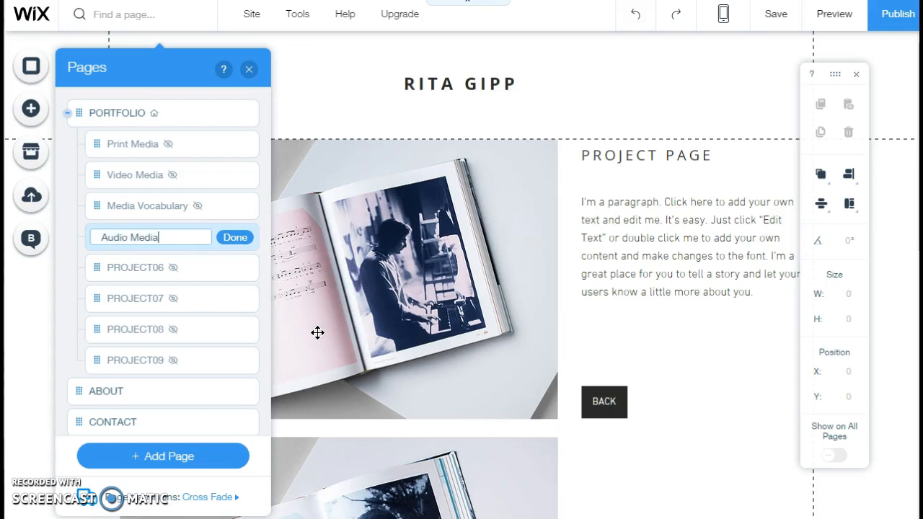
{"action": "left_click", "coordinate": [245, 237]}
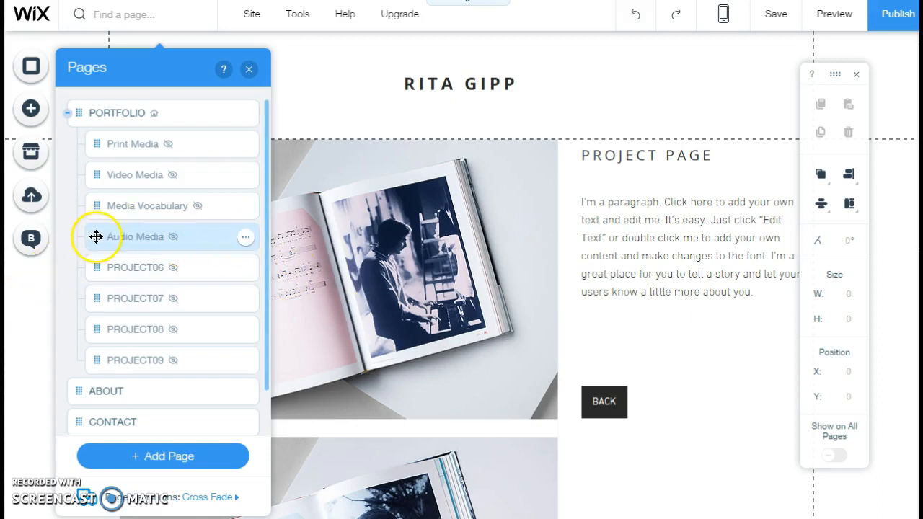
{"action": "left_click_drag", "start_coordinate": [96, 236], "coordinate": [95, 205]}
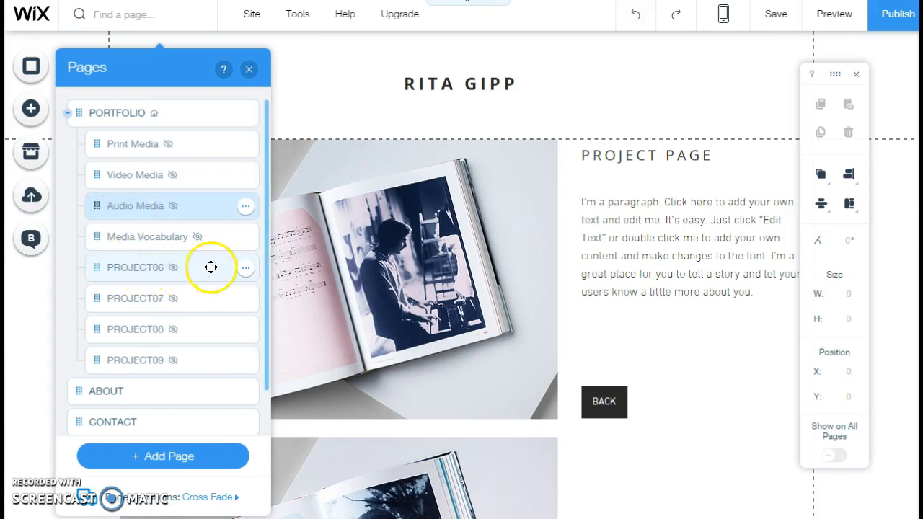
Step: Delete the unused PROJECT06 and PROJECT07 subpages from the site
{"action": "left_click", "coordinate": [247, 272]}
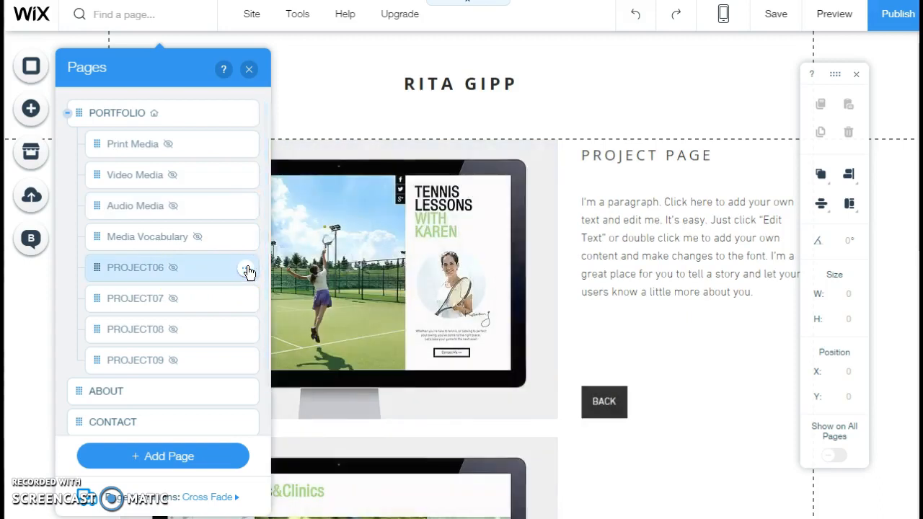
{"action": "left_click", "coordinate": [246, 271]}
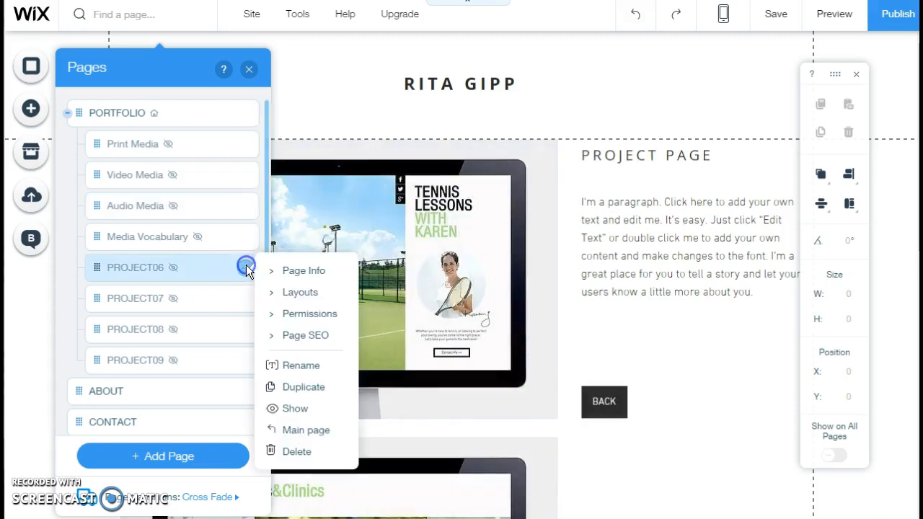
{"action": "left_click", "coordinate": [297, 453]}
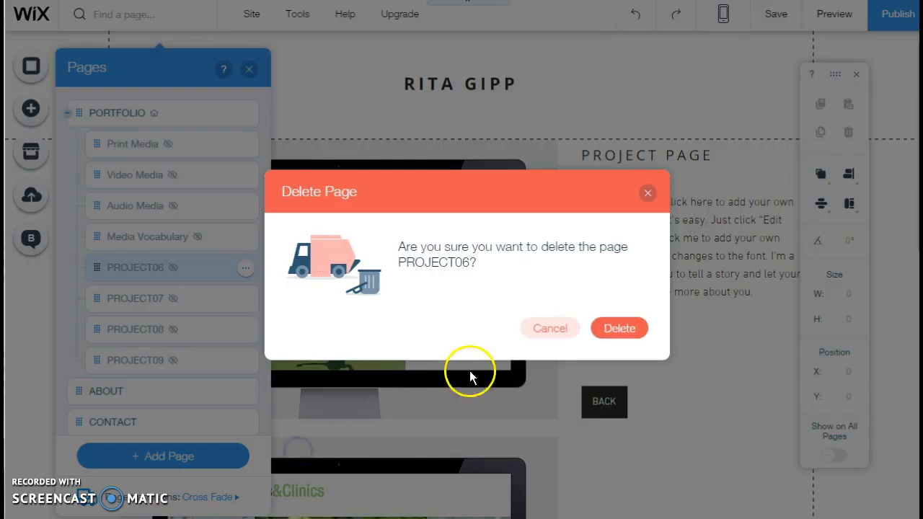
{"action": "left_click", "coordinate": [620, 329]}
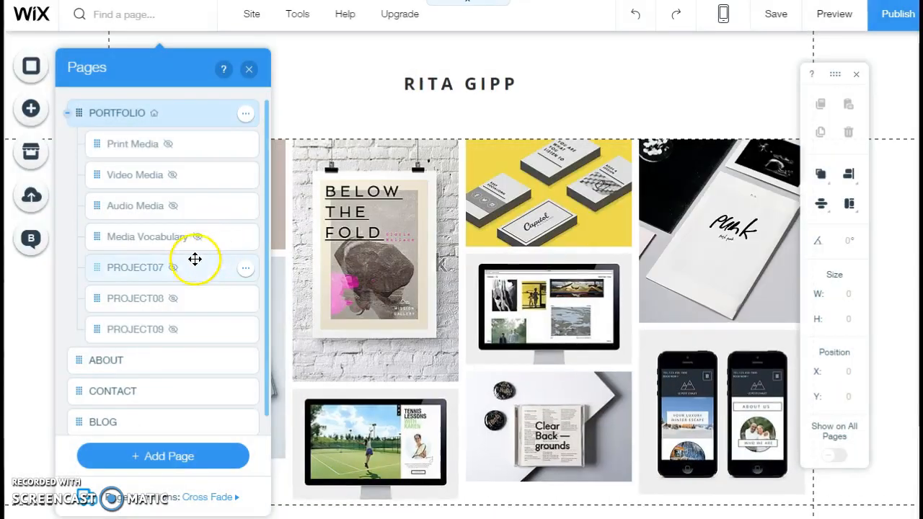
{"action": "left_click", "coordinate": [245, 268]}
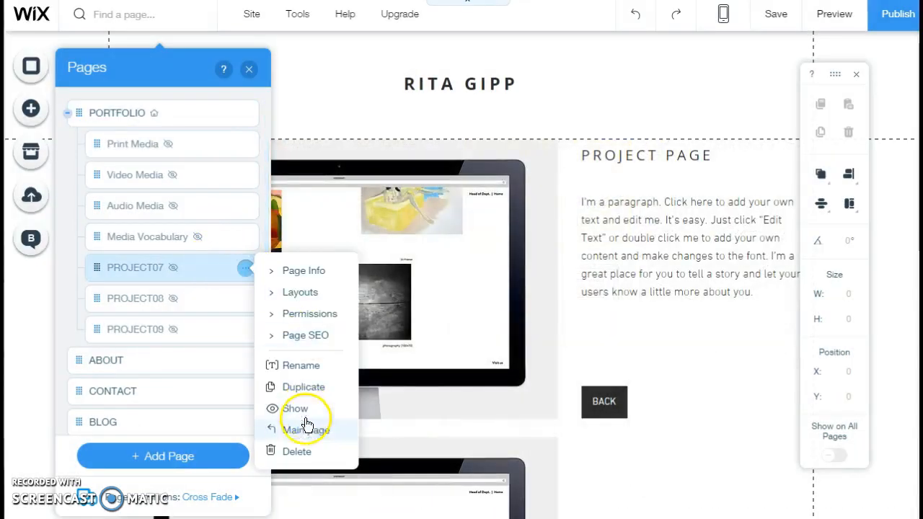
{"action": "left_click", "coordinate": [297, 452]}
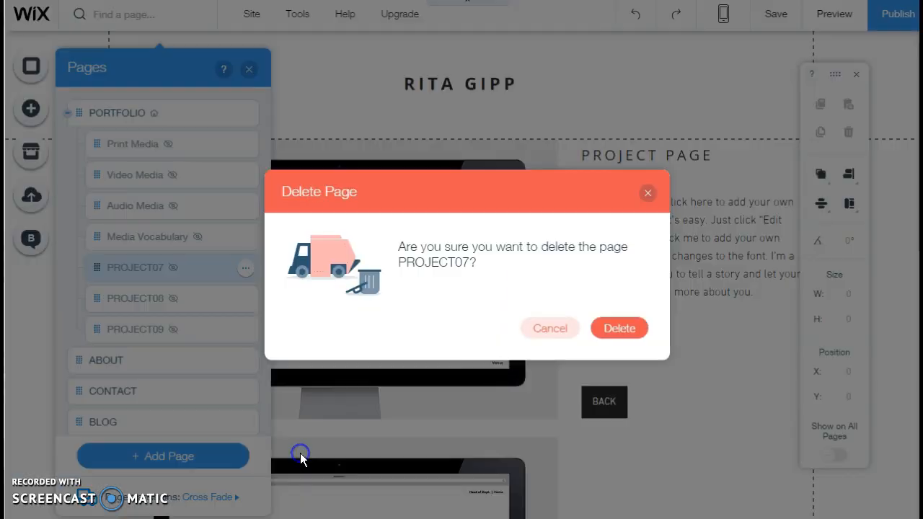
{"action": "left_click", "coordinate": [608, 329]}
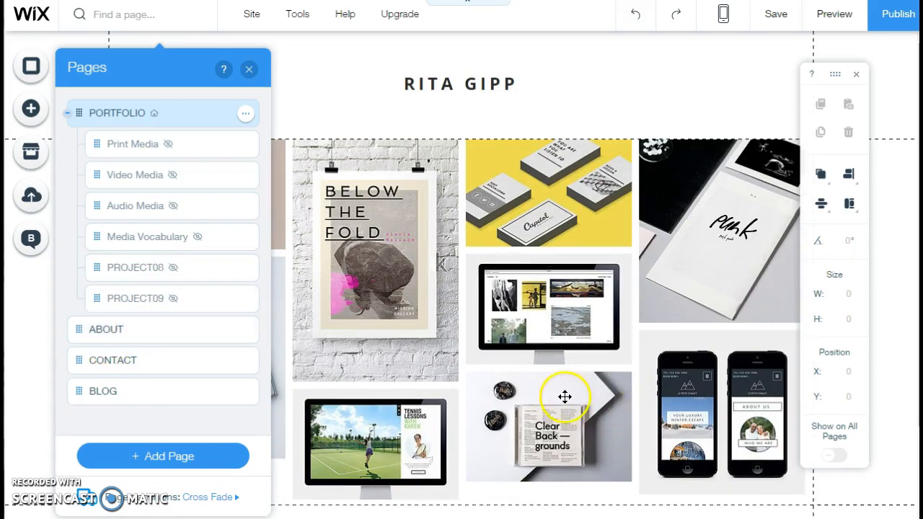
{"action": "scroll", "coordinate": [556, 391], "scroll_direction": "down", "scroll_amount": 2}
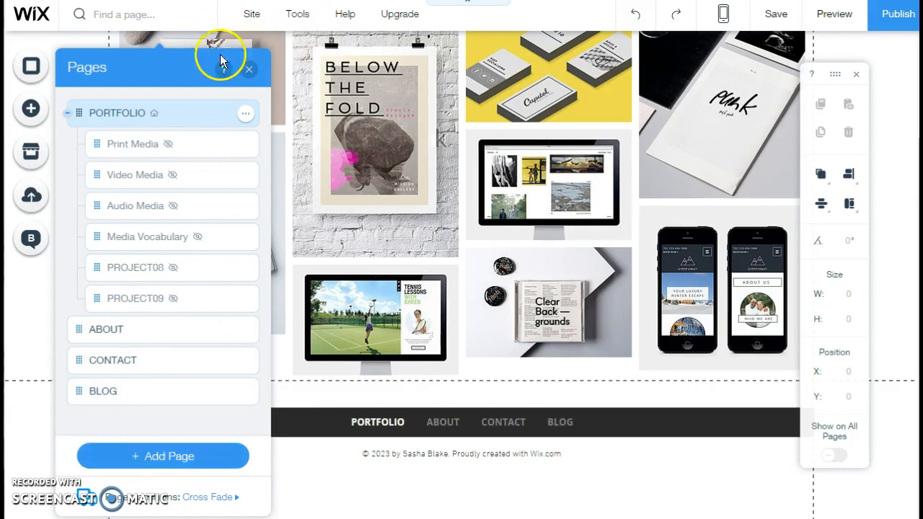
Step: Open the Print Media page from the site's page list and select its title and description text
{"action": "left_click", "coordinate": [248, 68]}
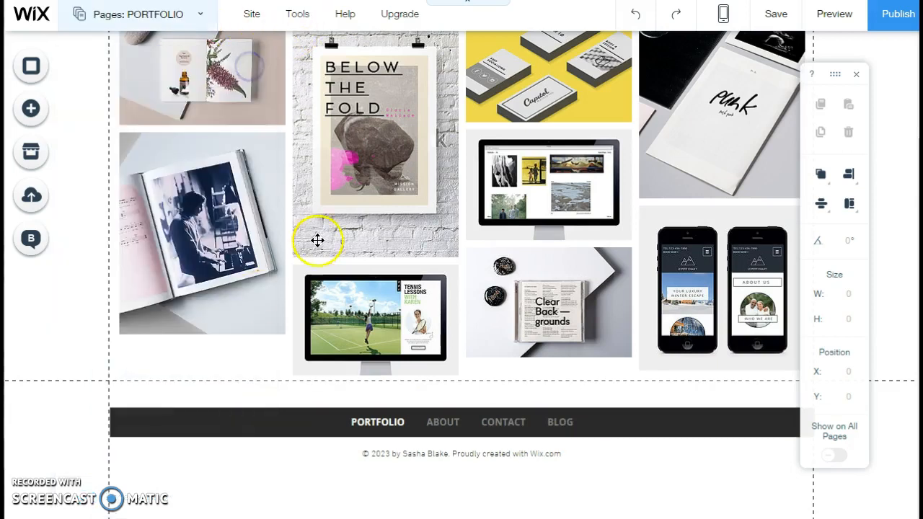
{"action": "scroll", "coordinate": [336, 233], "scroll_direction": "up", "scroll_amount": 2}
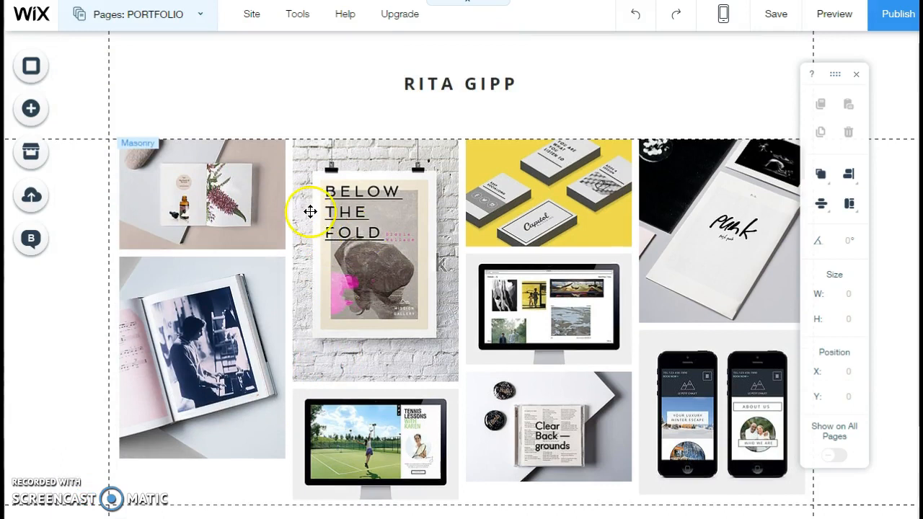
{"action": "left_click", "coordinate": [200, 16]}
{"action": "left_click", "coordinate": [141, 147]}
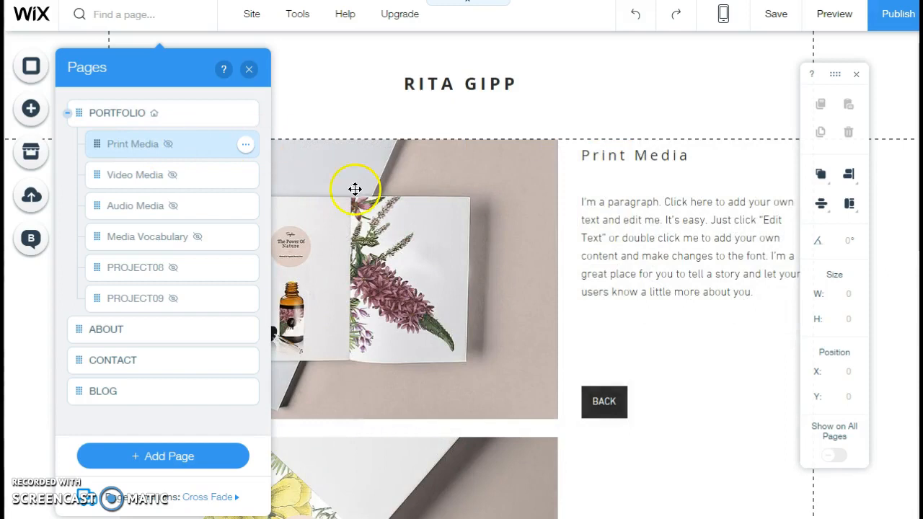
{"action": "left_click", "coordinate": [641, 244]}
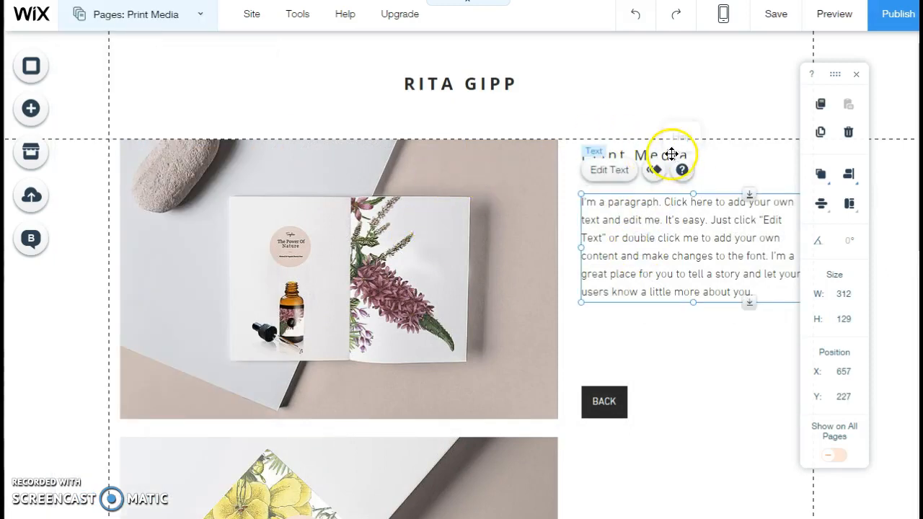
{"action": "left_click", "coordinate": [621, 150]}
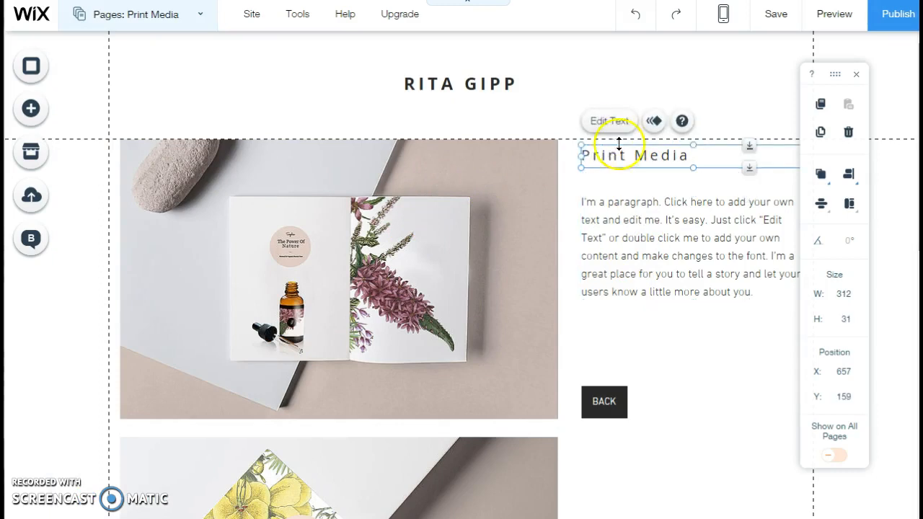
{"action": "left_click", "coordinate": [632, 232]}
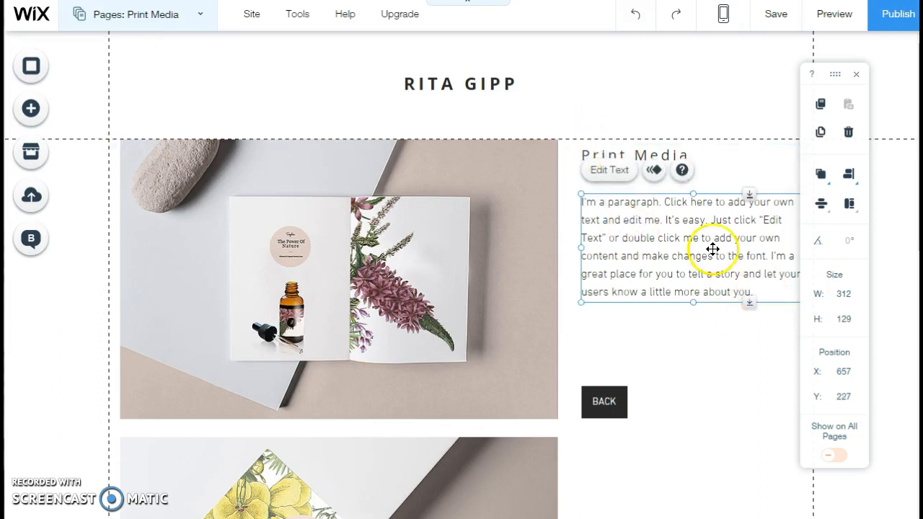
Step: Open the image picker for the Print Media page's gallery and delete the existing tree frog image from the media library
{"action": "left_click", "coordinate": [306, 259]}
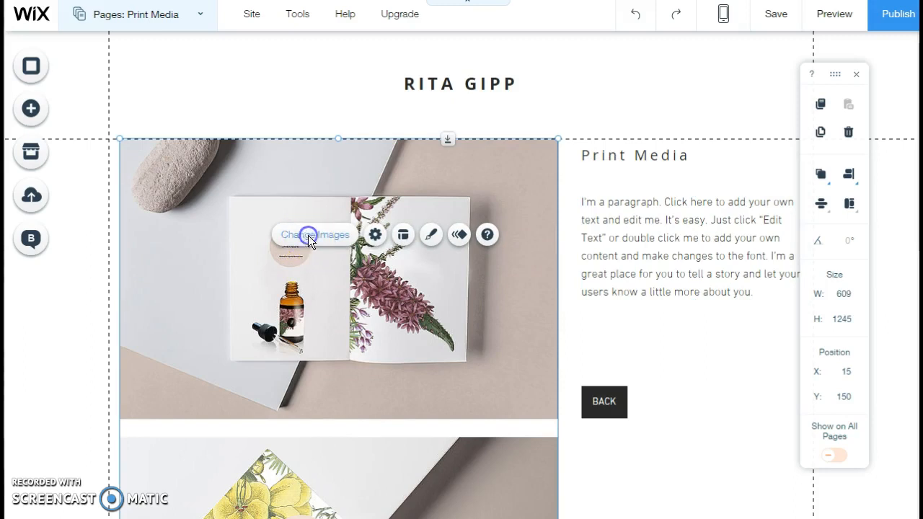
{"action": "left_click", "coordinate": [308, 235]}
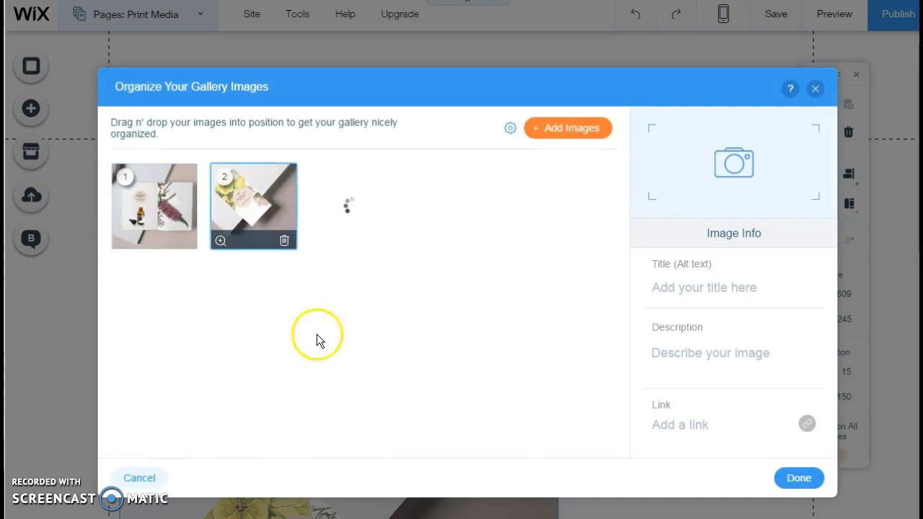
{"action": "left_click", "coordinate": [563, 129]}
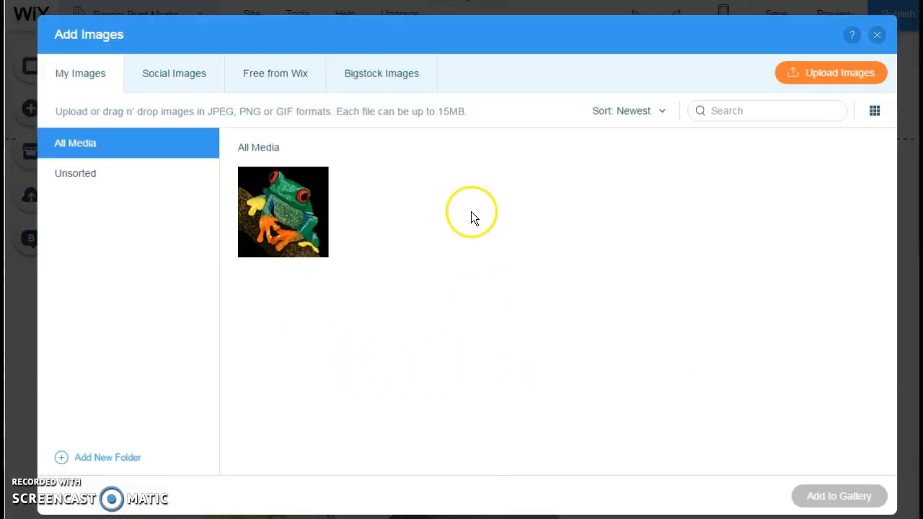
{"action": "left_click", "coordinate": [353, 210]}
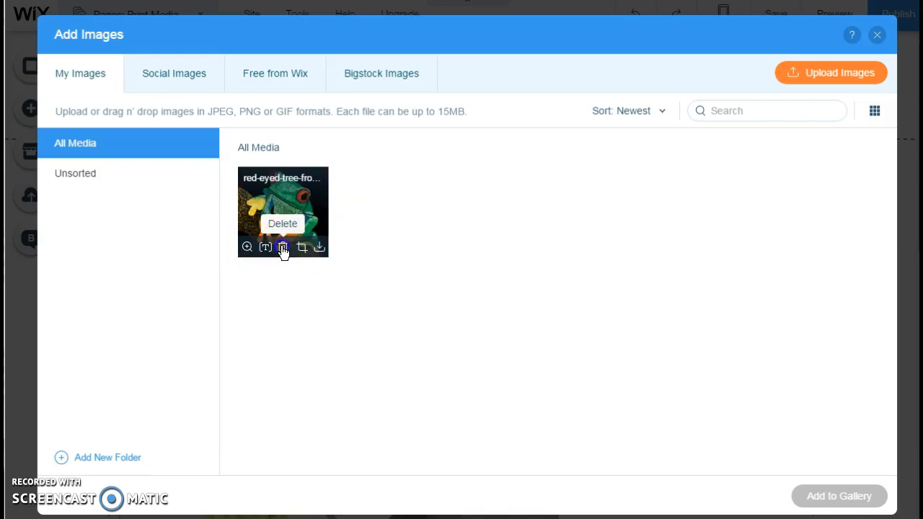
{"action": "left_click", "coordinate": [283, 247]}
{"action": "left_click", "coordinate": [586, 321]}
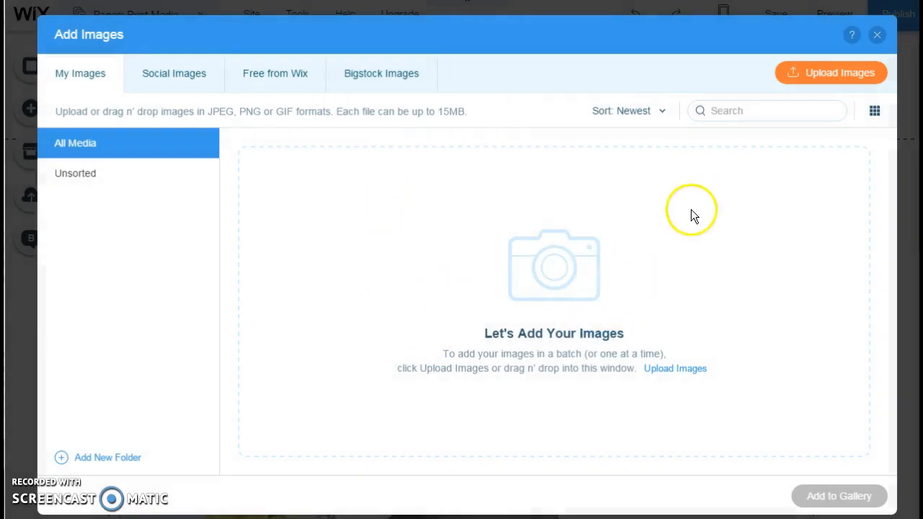
Step: Upload red-eyed-tree-frog.png from the computer to the media library
{"action": "left_click", "coordinate": [826, 70]}
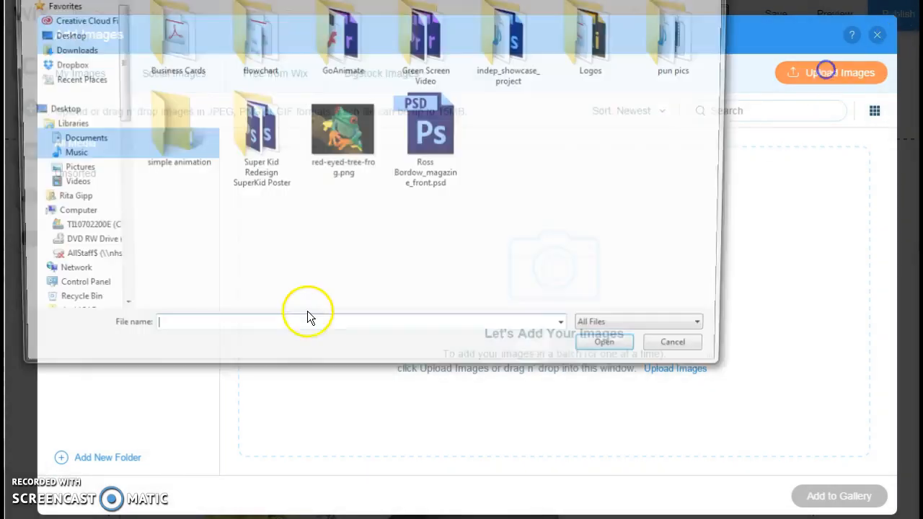
{"action": "double_click", "coordinate": [347, 127]}
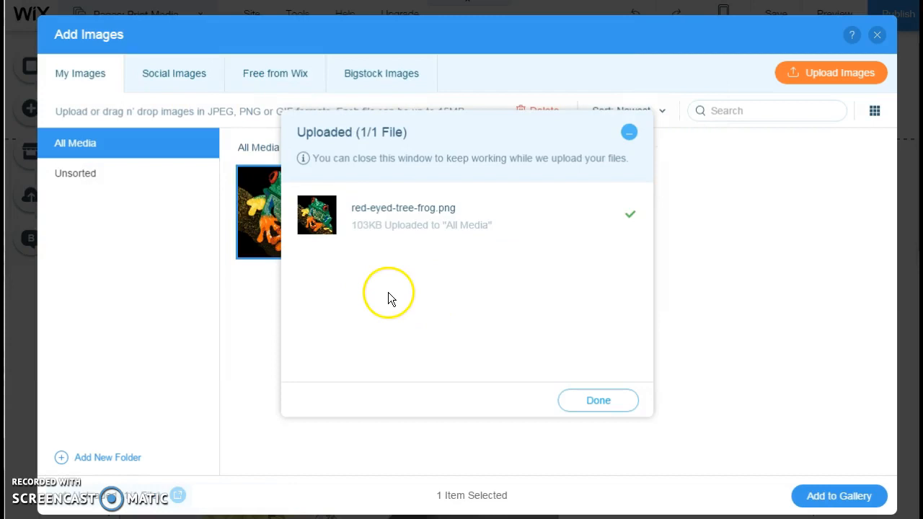
{"action": "left_click", "coordinate": [590, 403]}
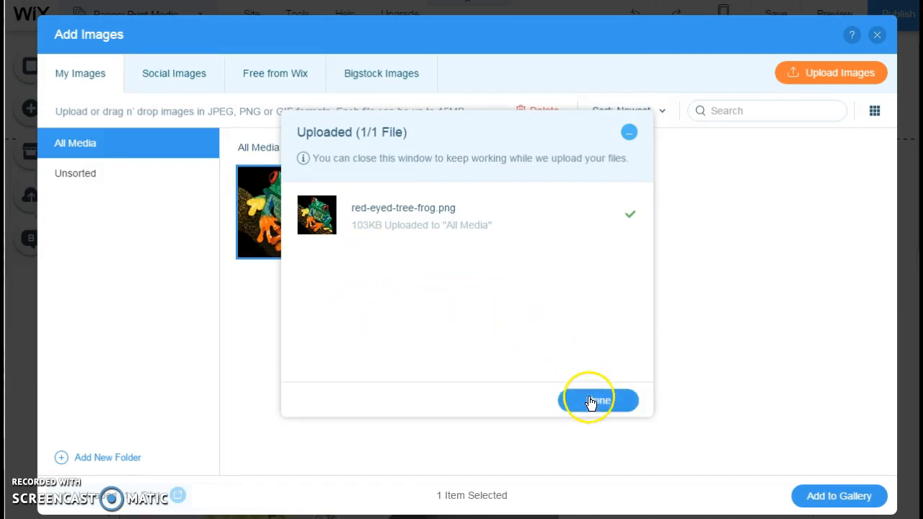
Step: Add the uploaded tree frog image to the Print Media gallery and apply the gallery changes
{"action": "mouse_move", "coordinate": [303, 217]}
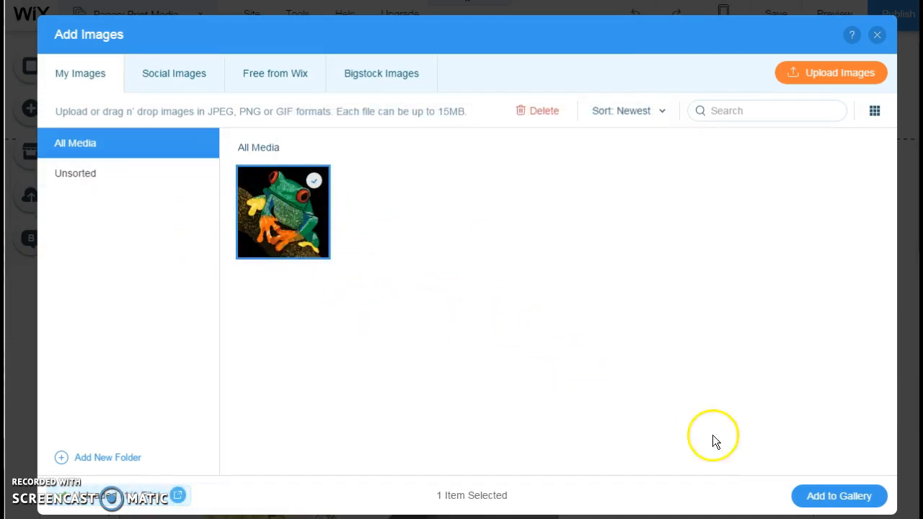
{"action": "left_click", "coordinate": [427, 245]}
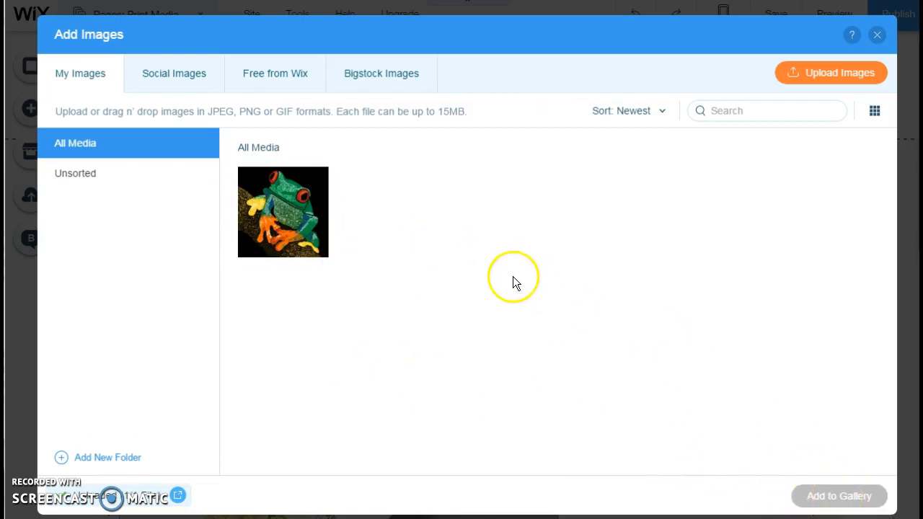
{"action": "left_click", "coordinate": [282, 210]}
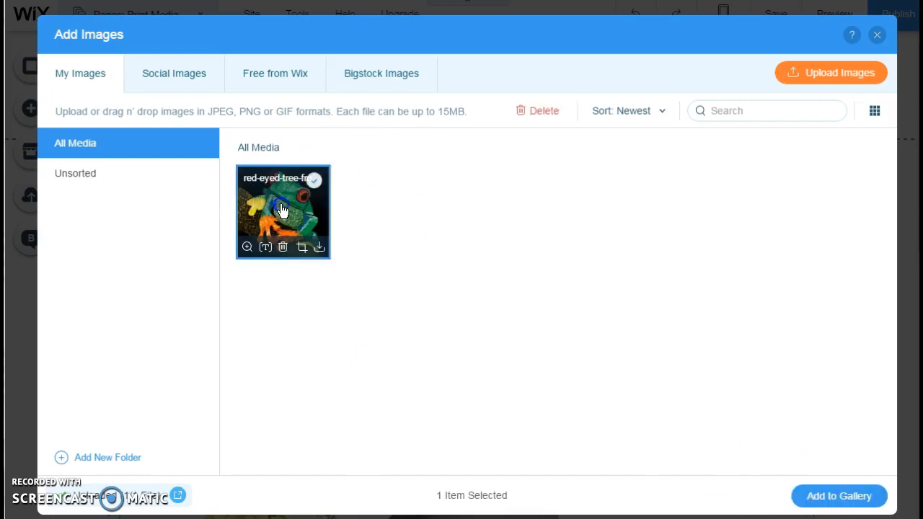
{"action": "left_click", "coordinate": [828, 497]}
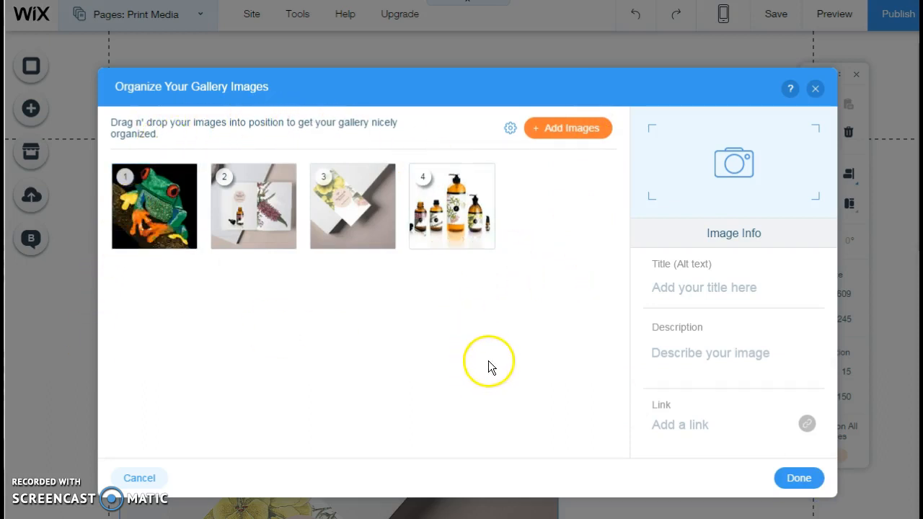
{"action": "left_click", "coordinate": [796, 479]}
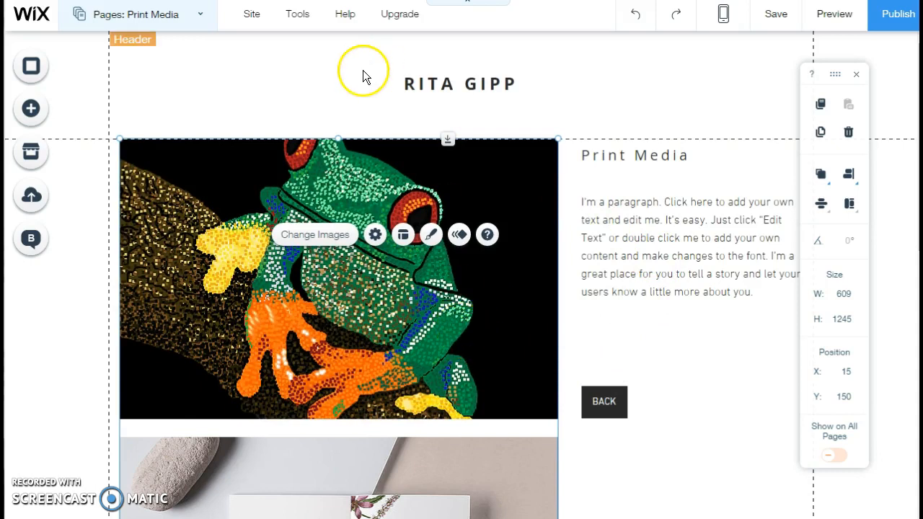
Step: Look over the Print Media page's gallery and description text, and save the site
{"action": "scroll", "coordinate": [447, 393], "scroll_direction": "down", "scroll_amount": 9}
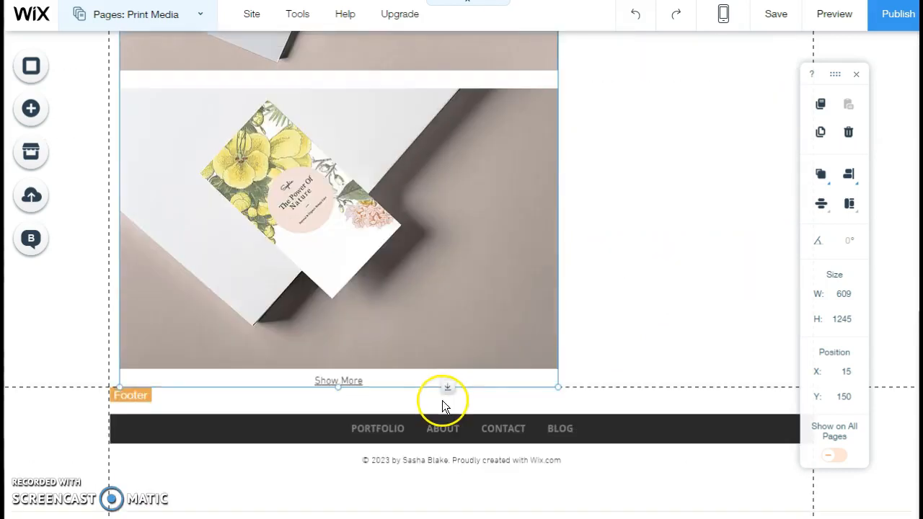
{"action": "scroll", "coordinate": [441, 401], "scroll_direction": "up", "scroll_amount": 9}
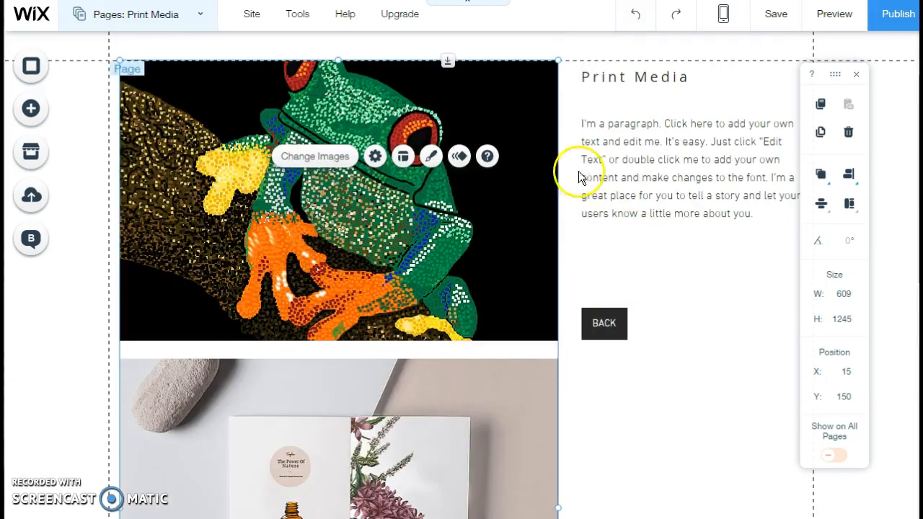
{"action": "left_click", "coordinate": [630, 160]}
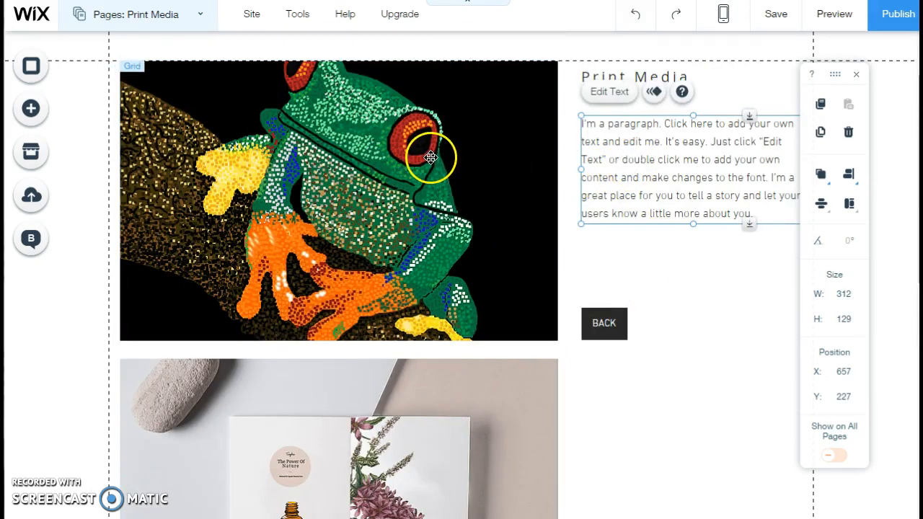
{"action": "scroll", "coordinate": [422, 206], "scroll_direction": "up", "scroll_amount": 1}
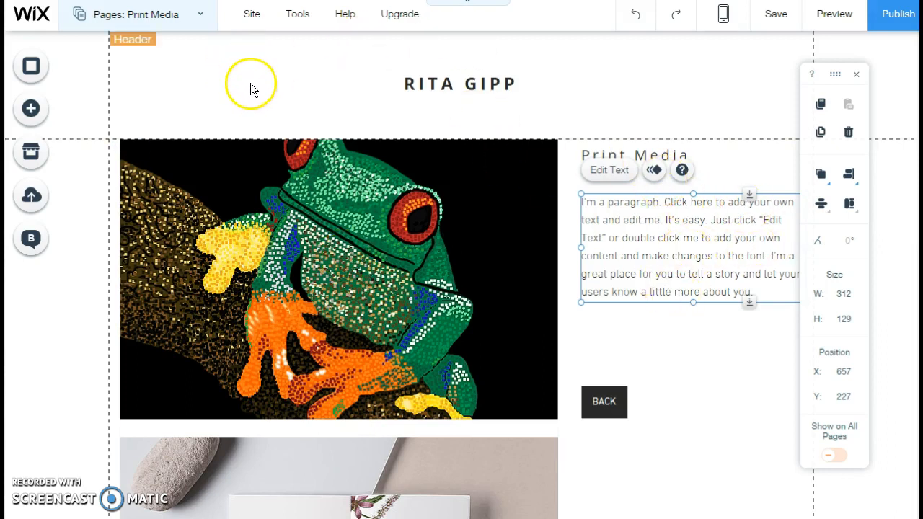
{"action": "left_click", "coordinate": [774, 14]}
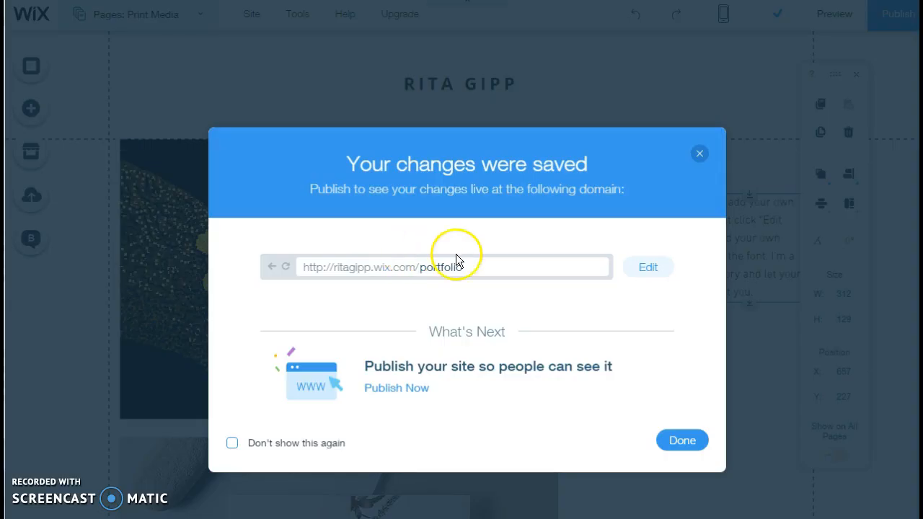
{"action": "left_click", "coordinate": [681, 441]}
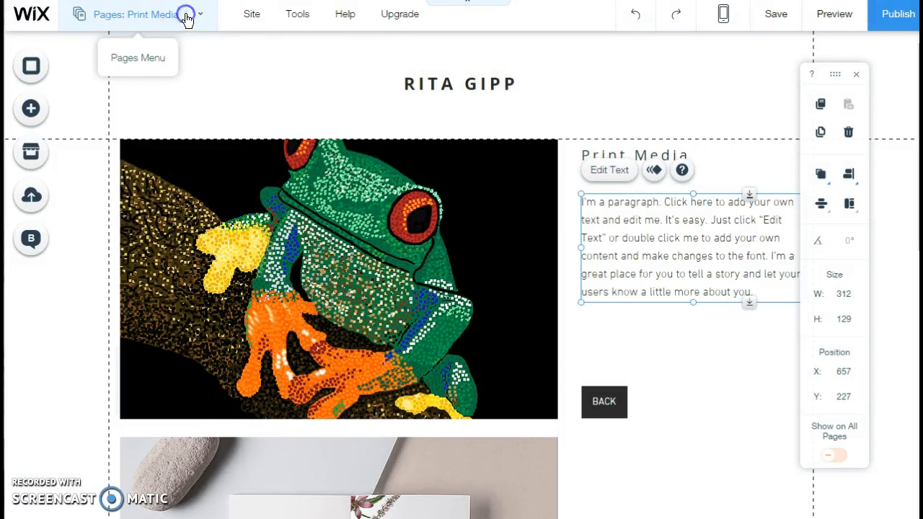
Step: Return to the PORTFOLIO page and look over its masonry gallery
{"action": "left_click", "coordinate": [186, 16]}
{"action": "left_click", "coordinate": [138, 118]}
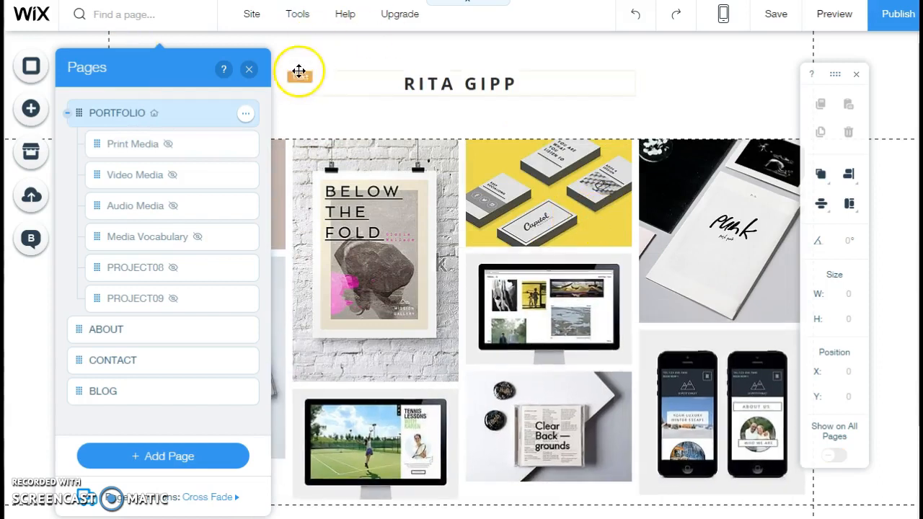
{"action": "left_click", "coordinate": [247, 70]}
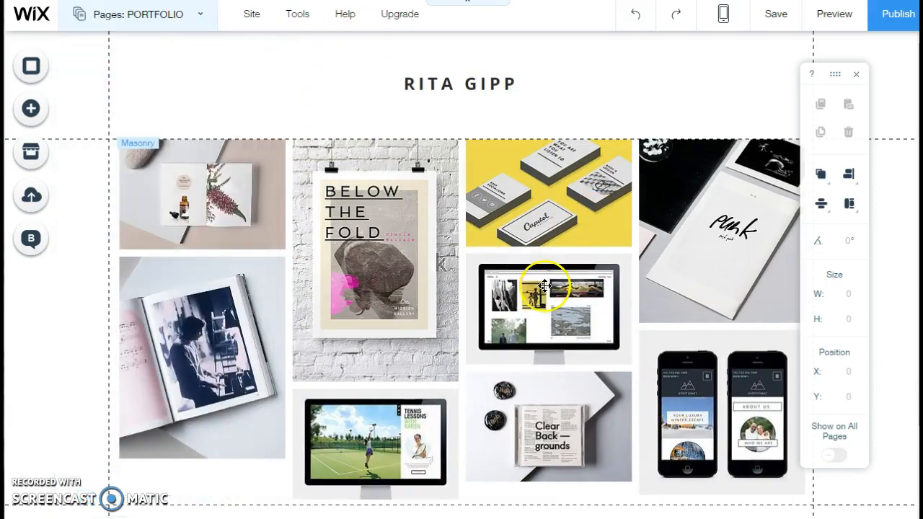
{"action": "scroll", "coordinate": [174, 243], "scroll_direction": "down", "scroll_amount": 1}
{"action": "scroll", "coordinate": [174, 243], "scroll_direction": "up", "scroll_amount": 1}
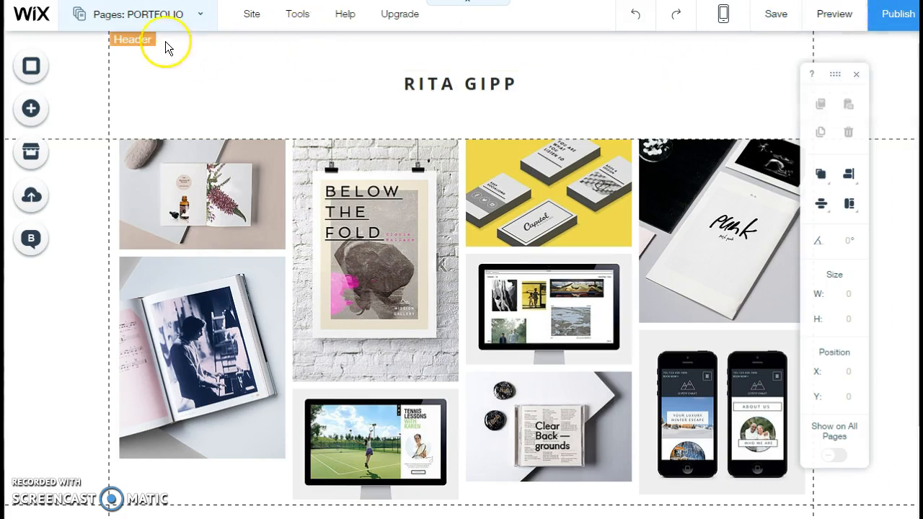
Step: Preview the site, test the footer's PORTFOLIO link and the gallery's first image, and return to the editor
{"action": "left_click", "coordinate": [835, 15]}
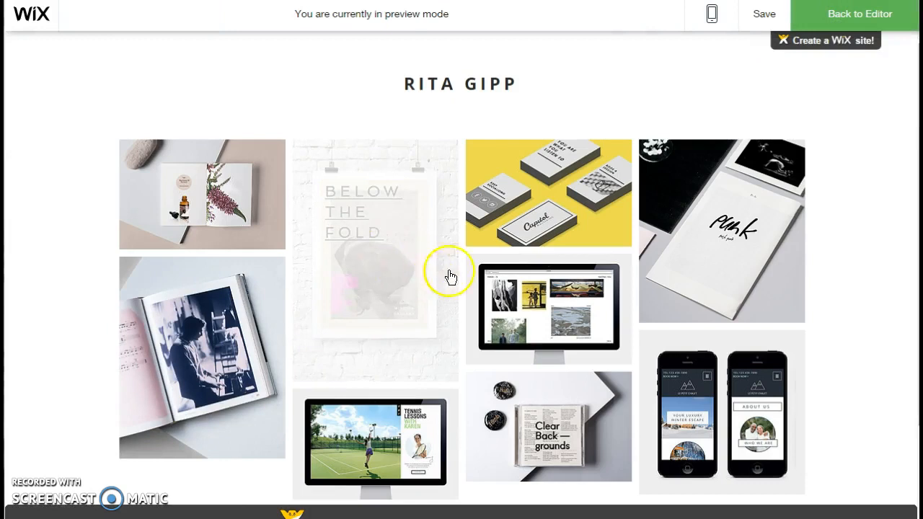
{"action": "scroll", "coordinate": [495, 241], "scroll_direction": "down", "scroll_amount": 3}
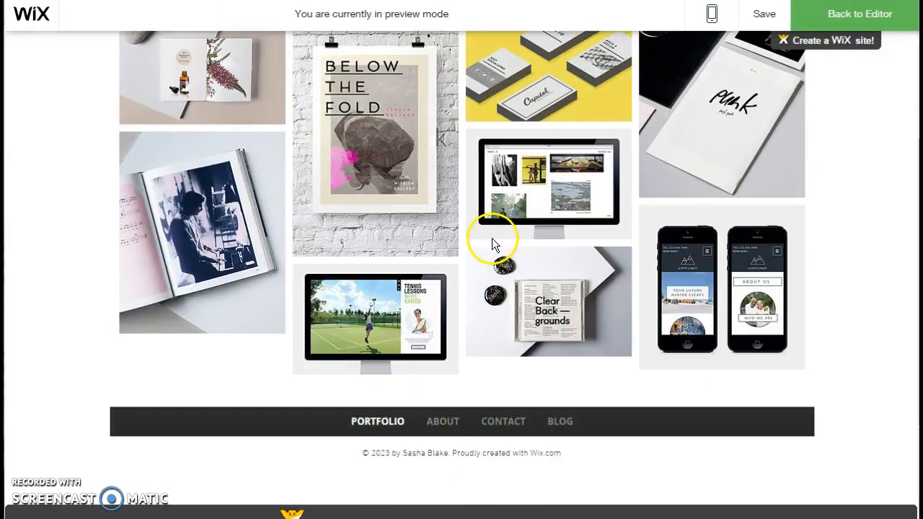
{"action": "scroll", "coordinate": [493, 244], "scroll_direction": "up", "scroll_amount": 2}
{"action": "scroll", "coordinate": [492, 243], "scroll_direction": "down", "scroll_amount": 1}
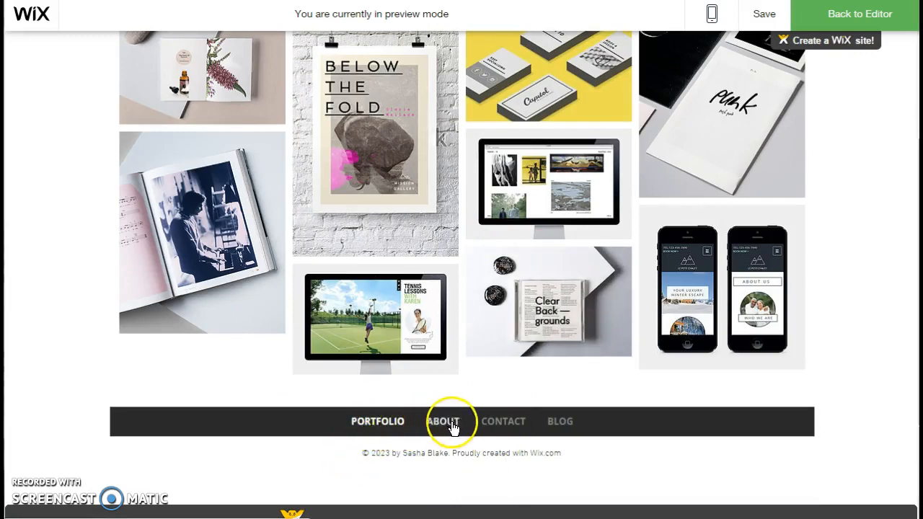
{"action": "left_click", "coordinate": [375, 422]}
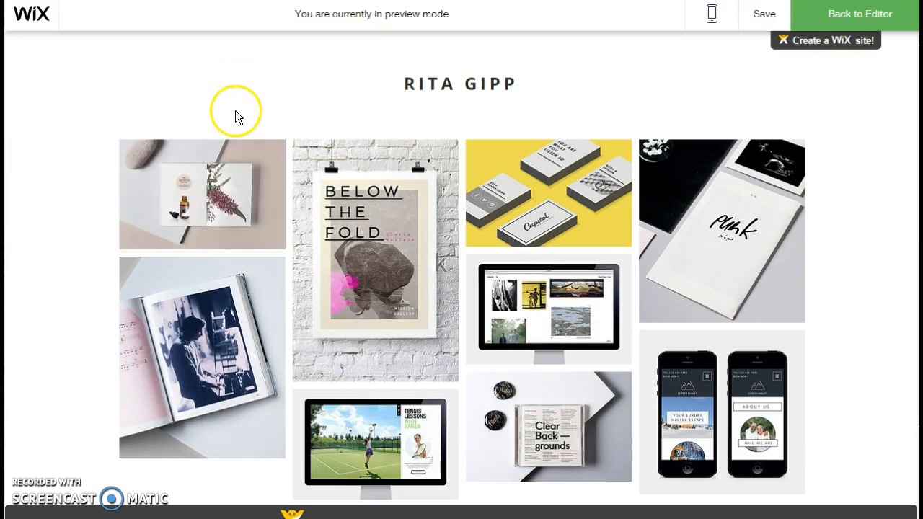
{"action": "left_click", "coordinate": [201, 198]}
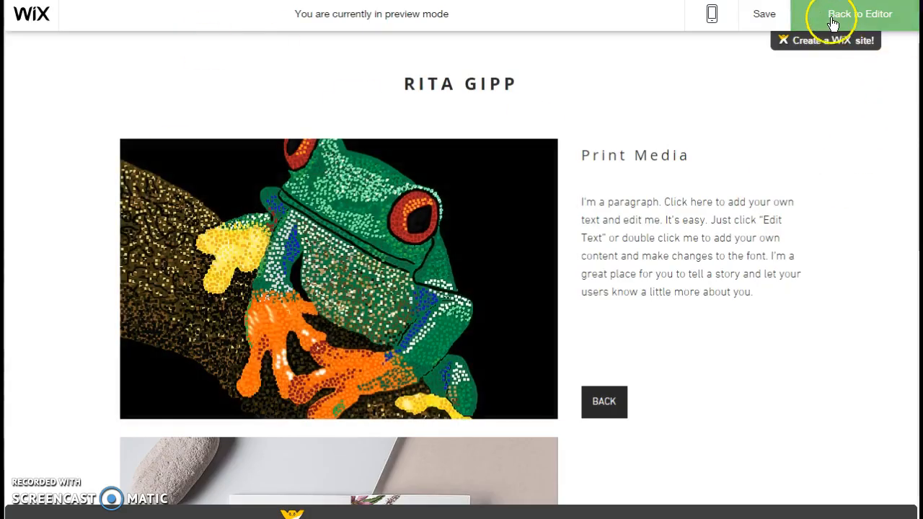
{"action": "left_click", "coordinate": [834, 16]}
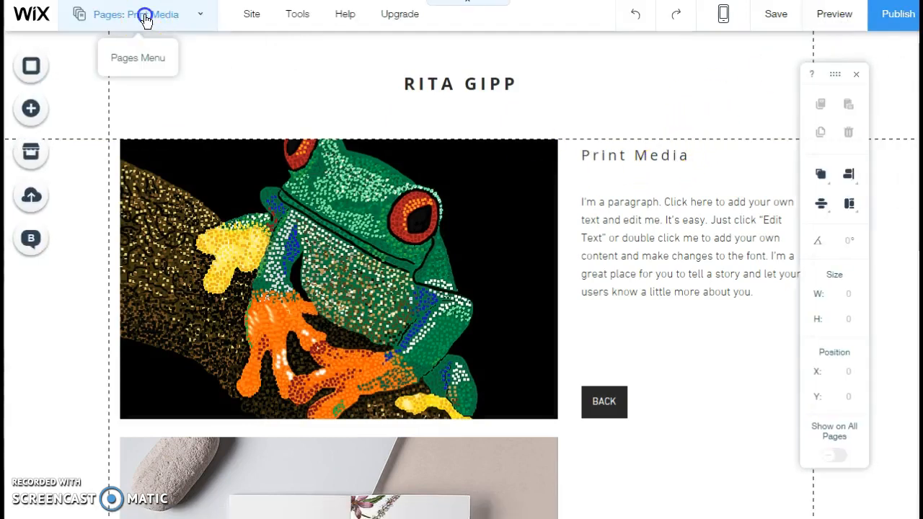
Step: Go to the PORTFOLIO page and open its gallery's image organizer to add images from the media library
{"action": "left_click", "coordinate": [144, 20]}
{"action": "left_click", "coordinate": [129, 115]}
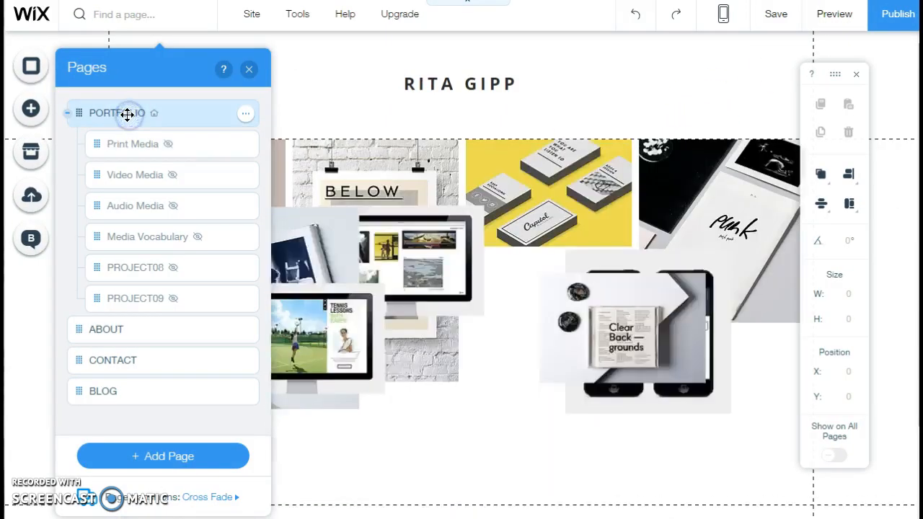
{"action": "left_click", "coordinate": [403, 285]}
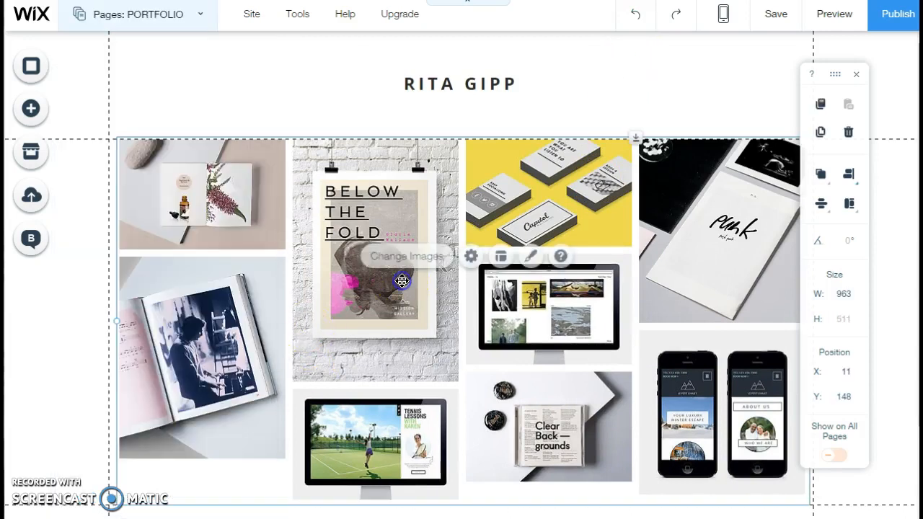
{"action": "left_click", "coordinate": [228, 191]}
{"action": "left_click", "coordinate": [234, 170]}
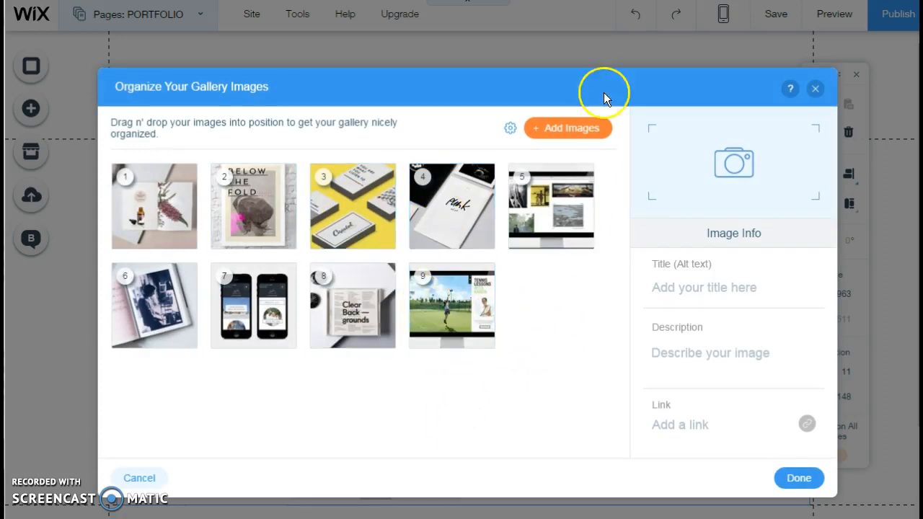
{"action": "left_click", "coordinate": [567, 130]}
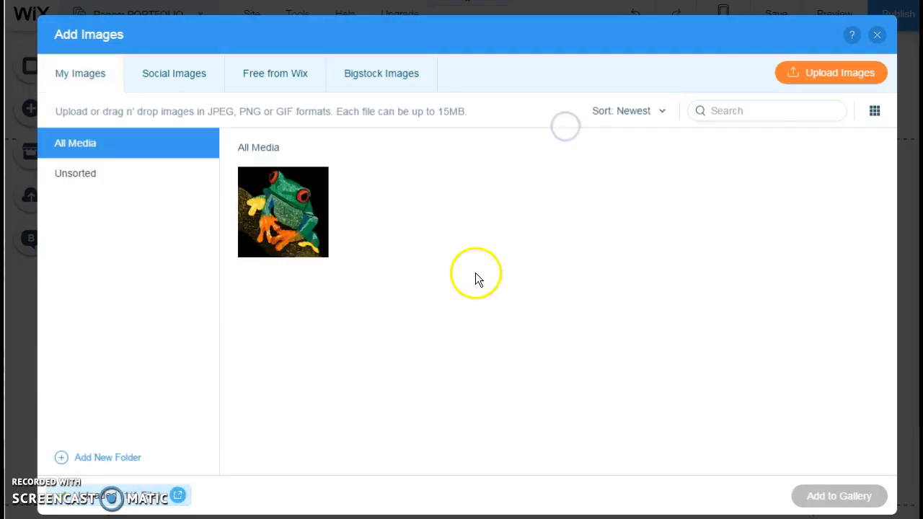
{"action": "left_click", "coordinate": [279, 210]}
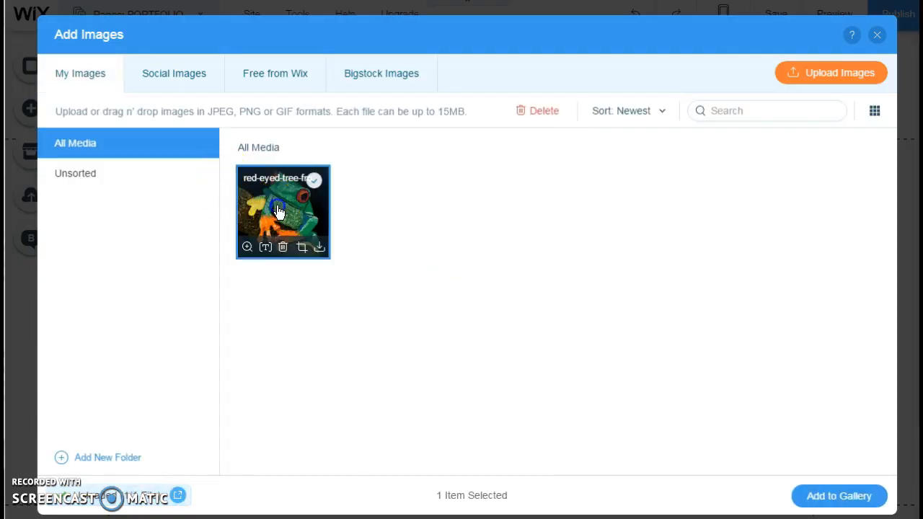
{"action": "left_click", "coordinate": [266, 250]}
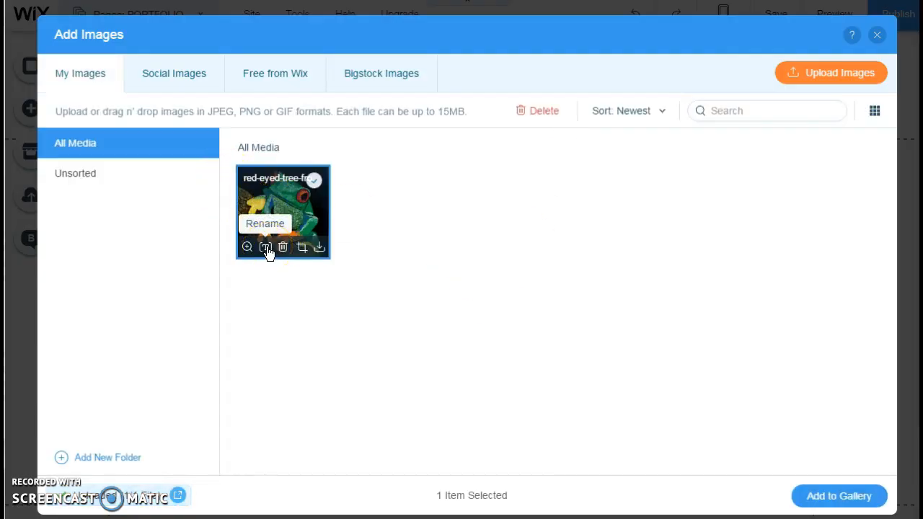
{"action": "left_click", "coordinate": [266, 248]}
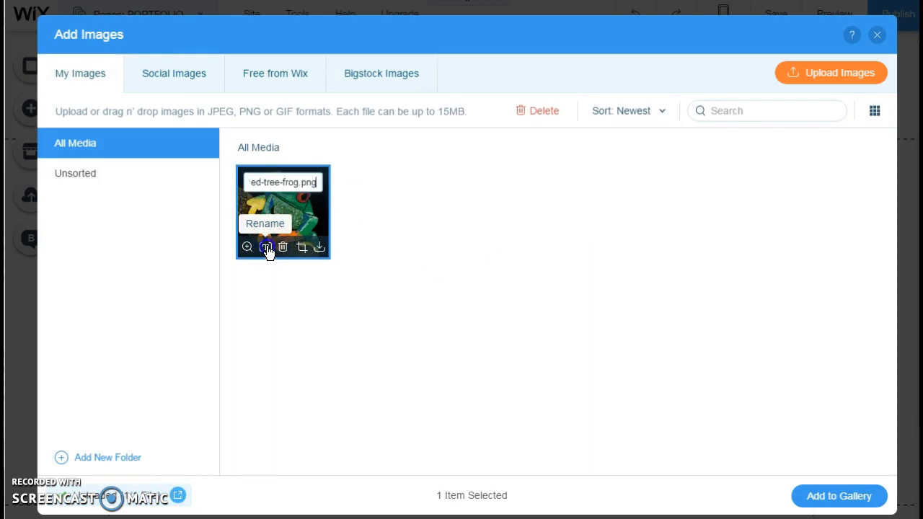
{"action": "left_click", "coordinate": [300, 218]}
Step: Add the uploaded red-eyed tree frog image to the PORTFOLIO gallery and apply the gallery changes
{"action": "left_click", "coordinate": [261, 213]}
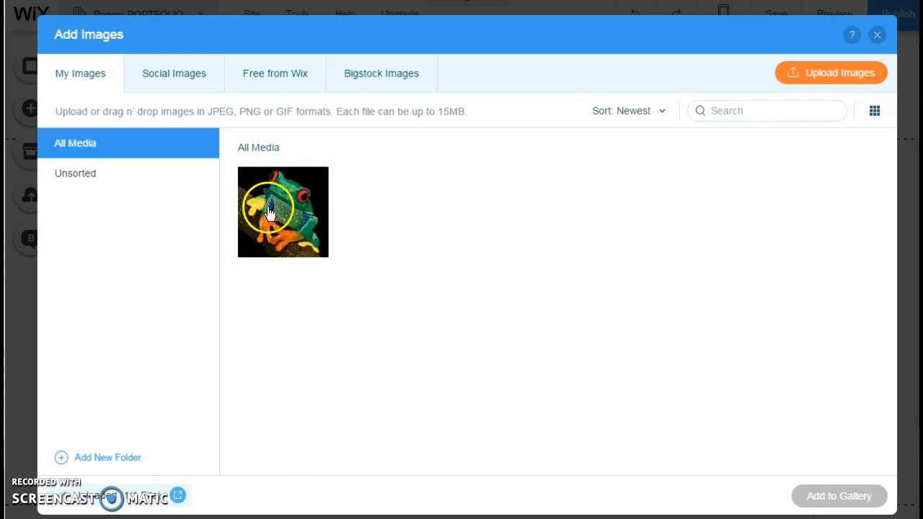
{"action": "left_click", "coordinate": [823, 503]}
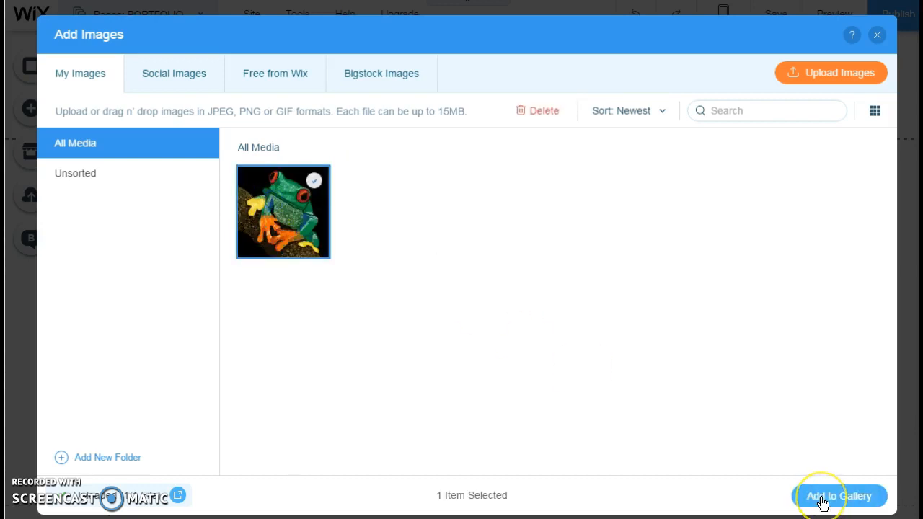
{"action": "left_click", "coordinate": [823, 497]}
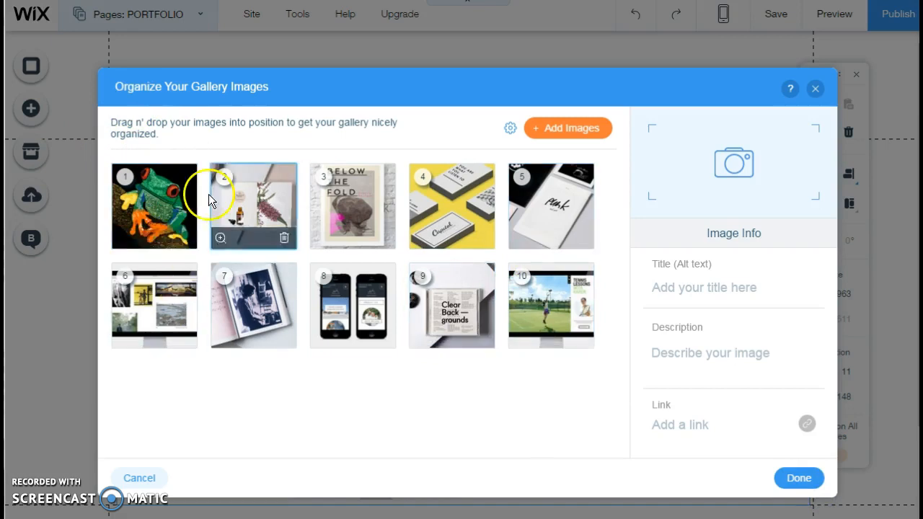
{"action": "left_click", "coordinate": [797, 478]}
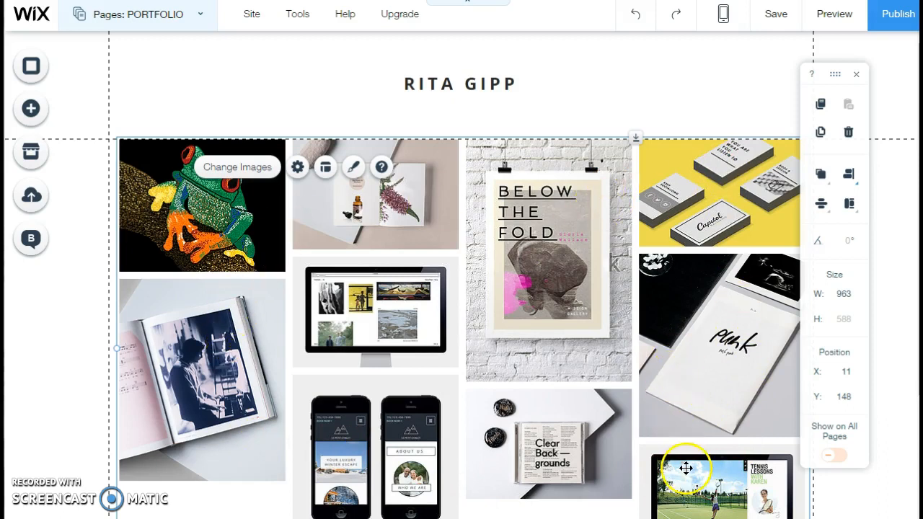
{"action": "left_click", "coordinate": [199, 17]}
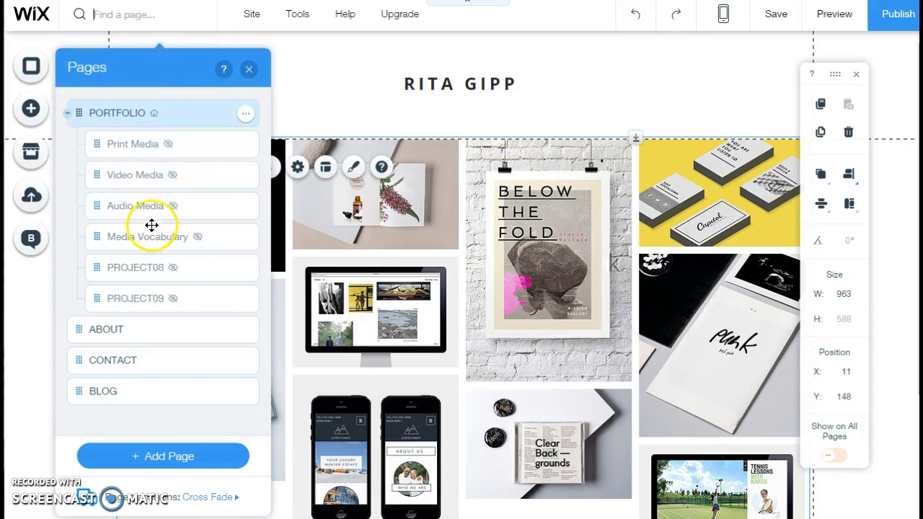
{"action": "left_click", "coordinate": [564, 240]}
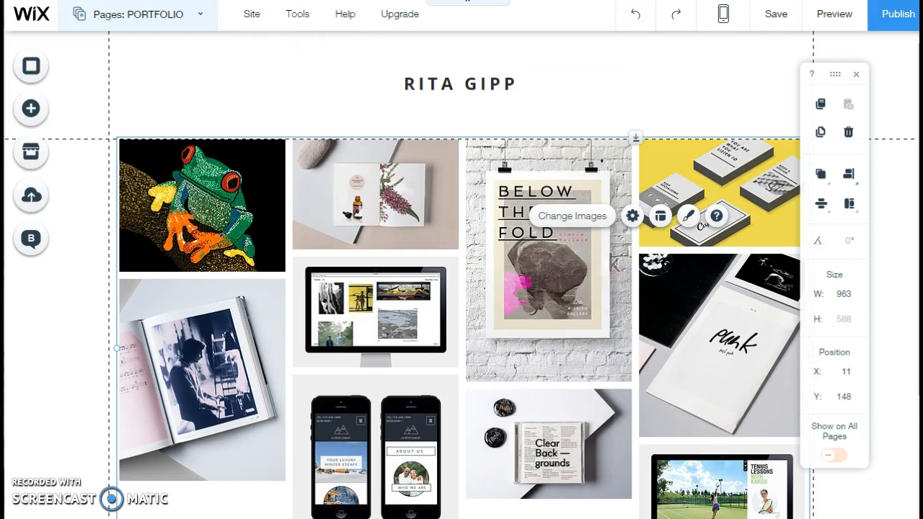
{"action": "left_click", "coordinate": [197, 16]}
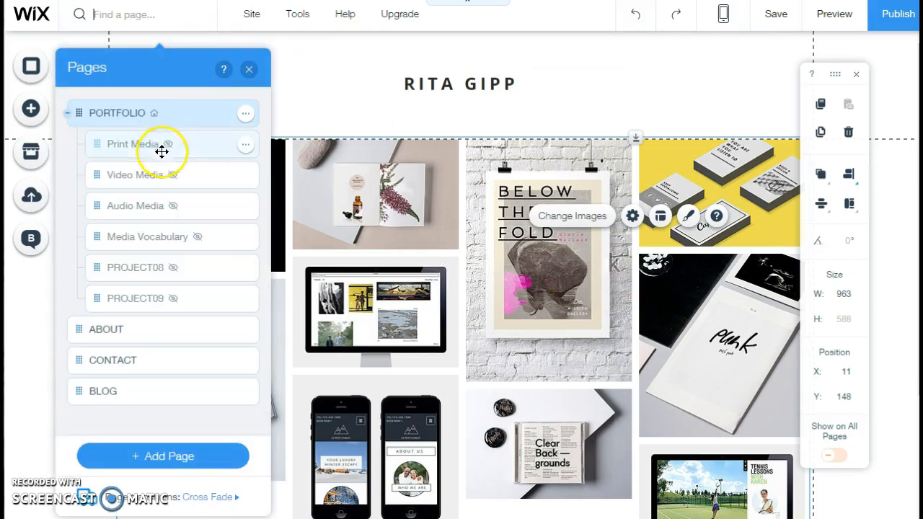
{"action": "left_click", "coordinate": [249, 69]}
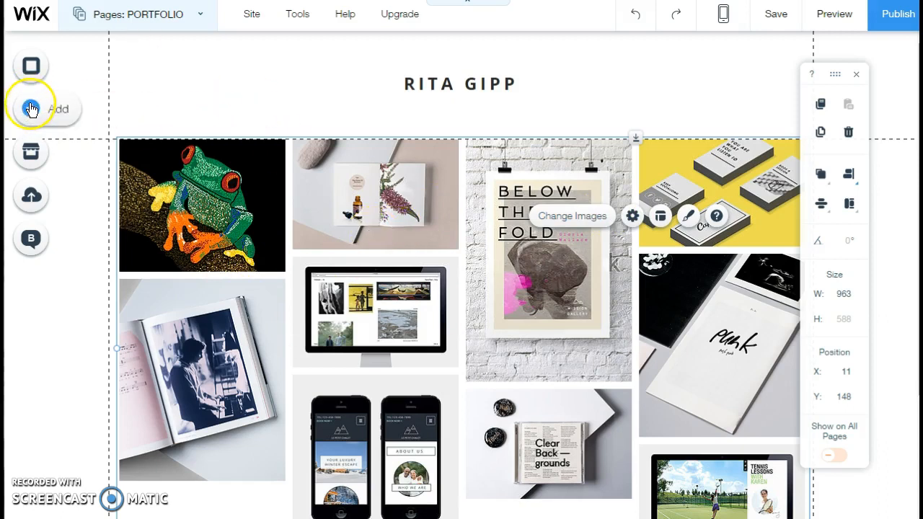
Step: Go to the Video Media page and replace its "PROJECT PAGE" heading with "Video Media"
{"action": "left_click", "coordinate": [191, 15]}
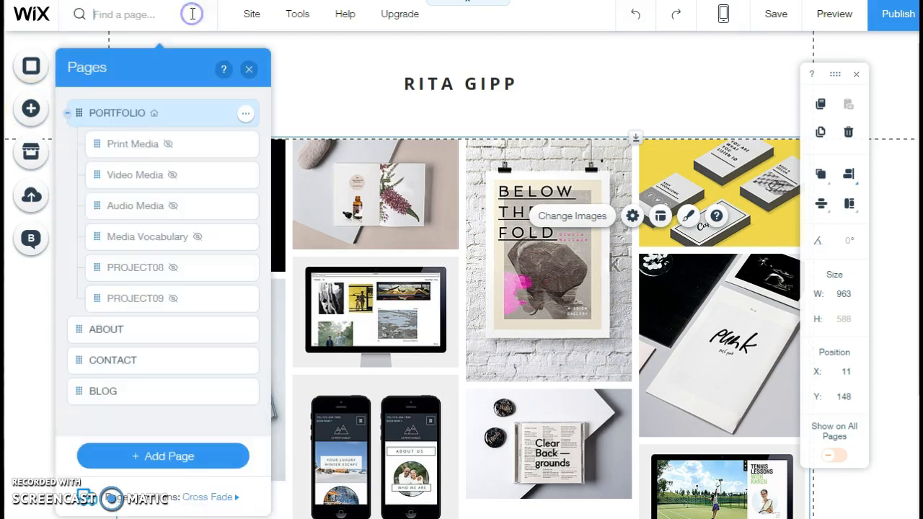
{"action": "left_click", "coordinate": [145, 174]}
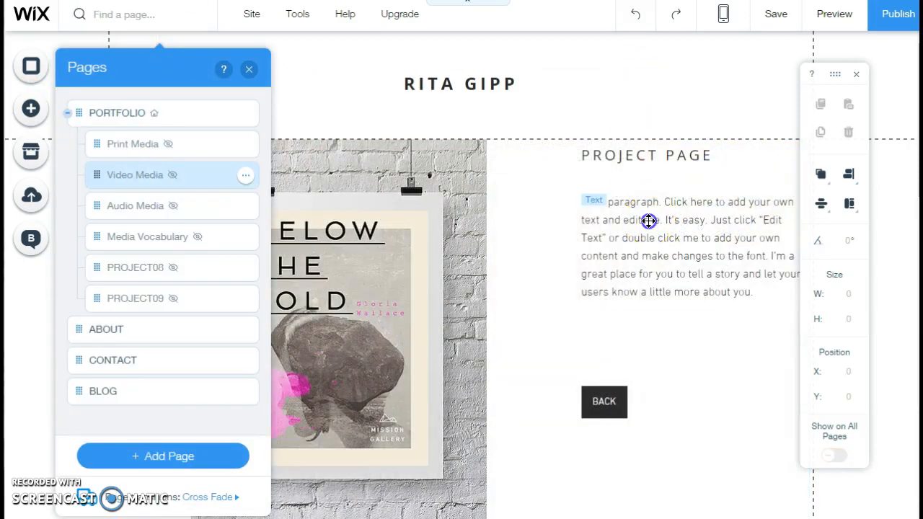
{"action": "left_click", "coordinate": [649, 220]}
{"action": "left_click", "coordinate": [649, 151]}
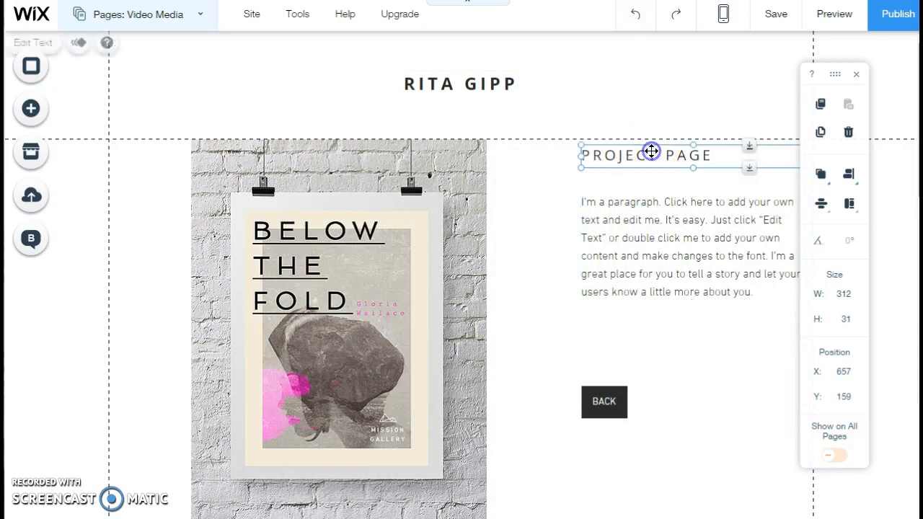
{"action": "double_click", "coordinate": [694, 156]}
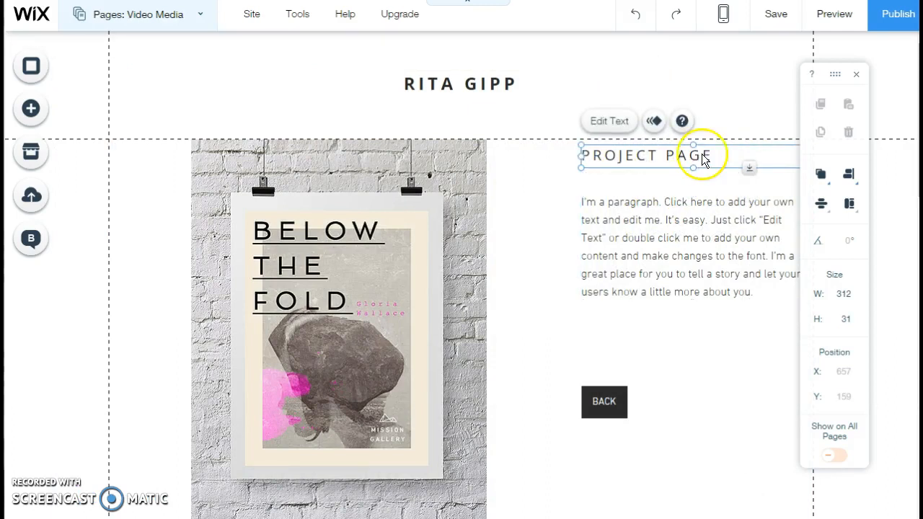
{"action": "left_click_drag", "start_coordinate": [712, 155], "coordinate": [608, 146]}
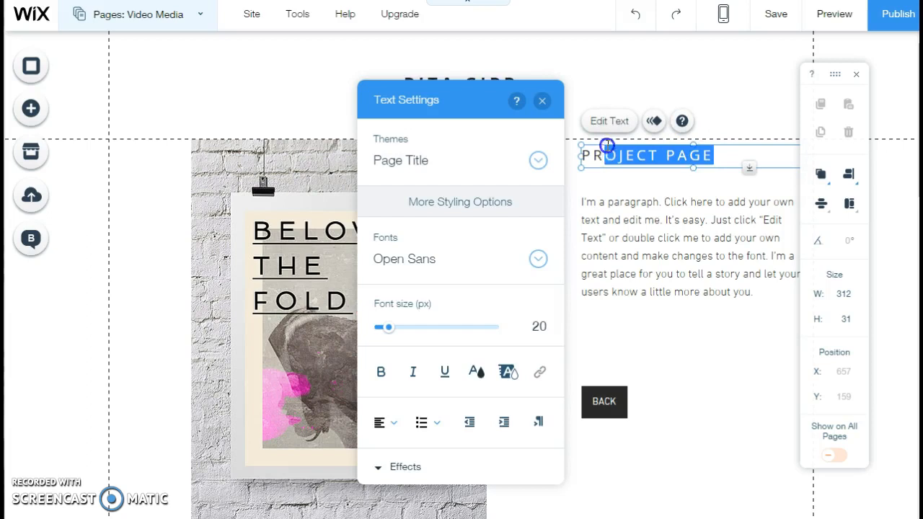
{"action": "type", "text": "Video Media"}
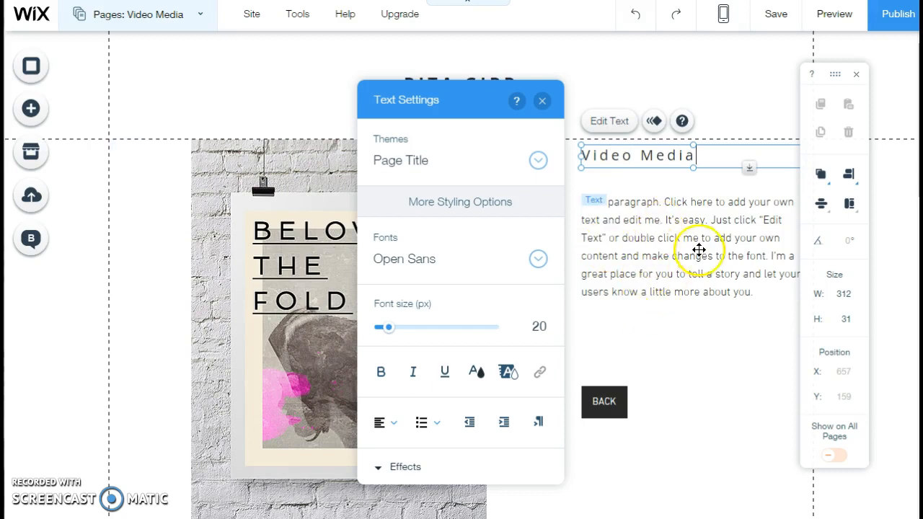
{"action": "left_click", "coordinate": [709, 226]}
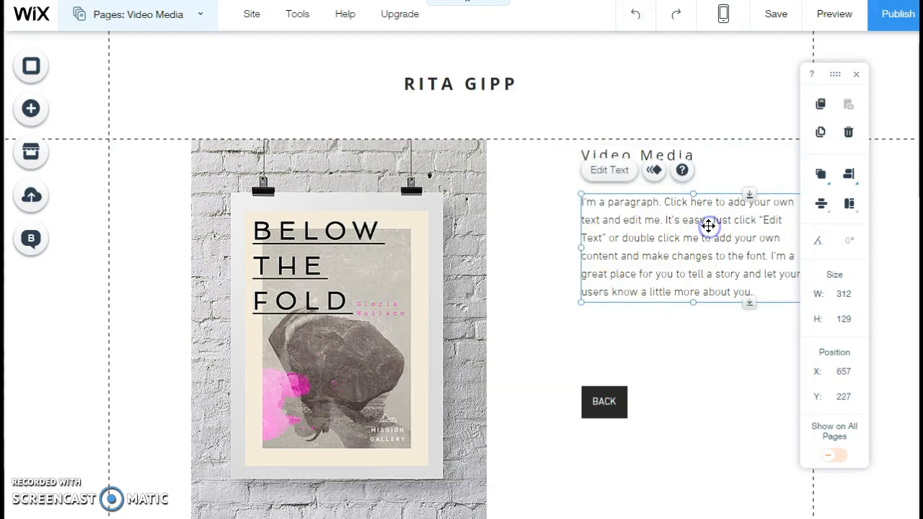
{"action": "left_click", "coordinate": [538, 335]}
{"action": "left_click", "coordinate": [361, 270]}
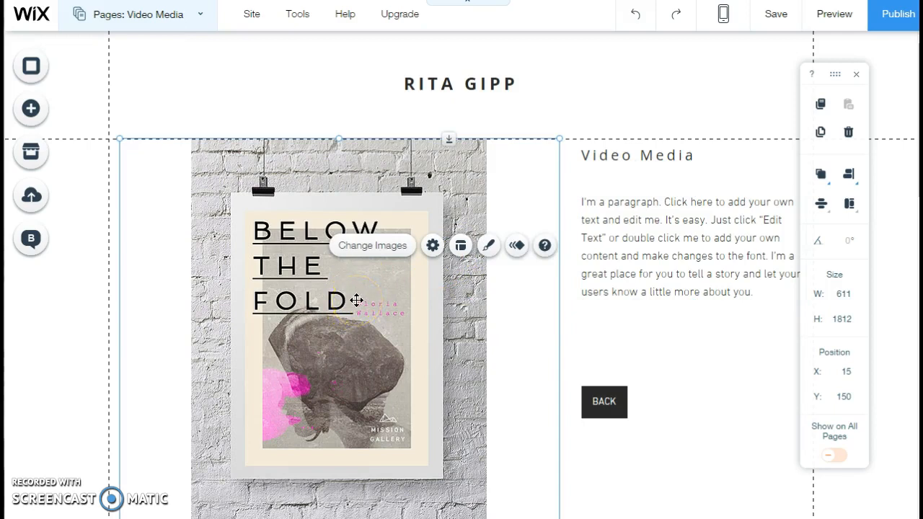
{"action": "left_click", "coordinate": [689, 229]}
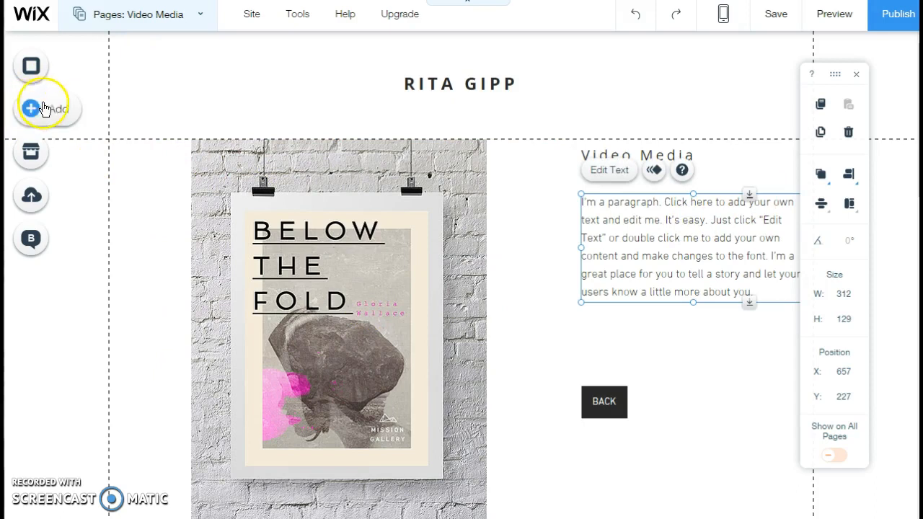
{"action": "left_click", "coordinate": [690, 363]}
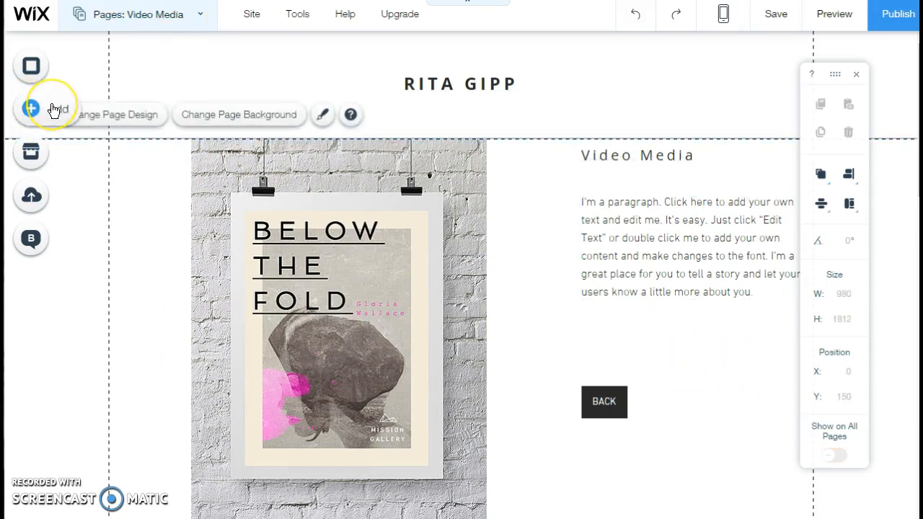
{"action": "left_click", "coordinate": [114, 123]}
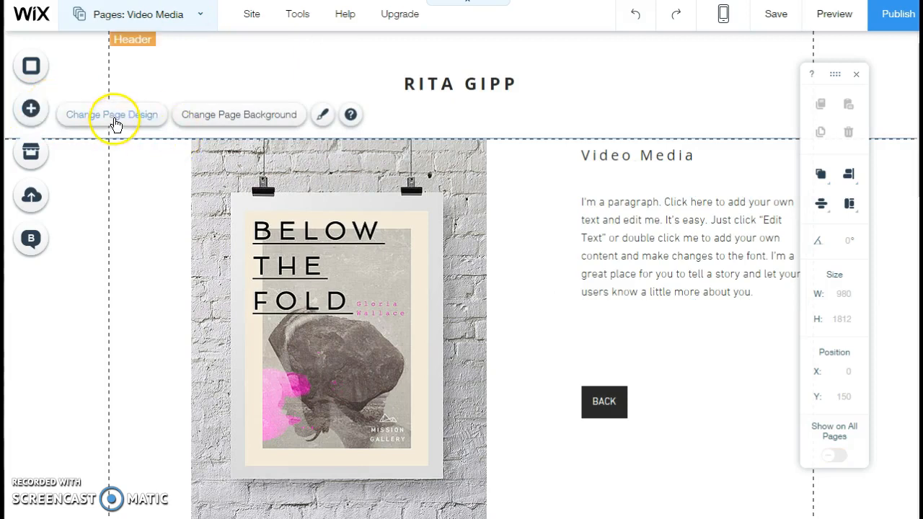
{"action": "left_click", "coordinate": [542, 308]}
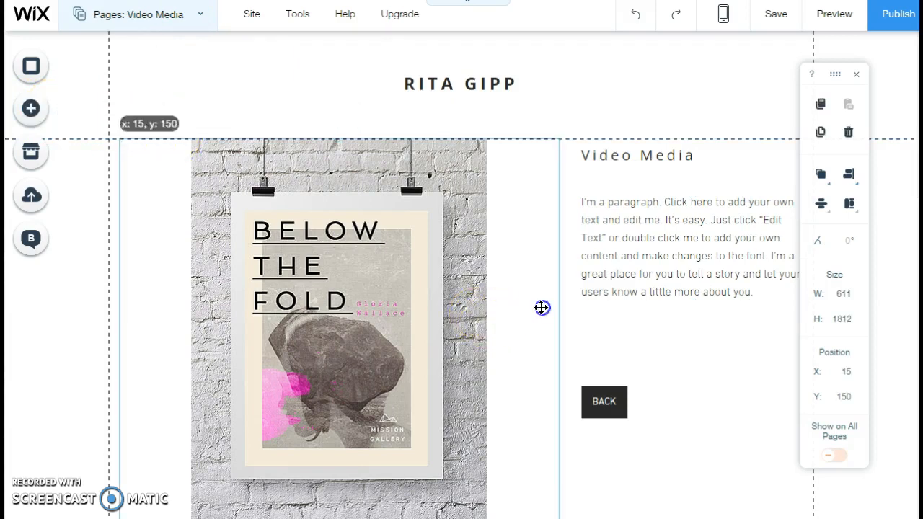
{"action": "left_click", "coordinate": [615, 452]}
{"action": "left_click", "coordinate": [620, 426]}
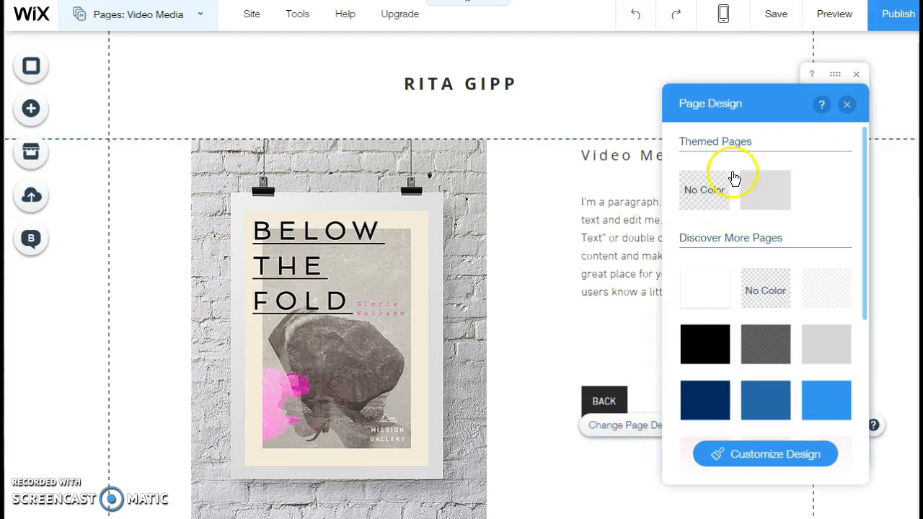
{"action": "left_click", "coordinate": [767, 458]}
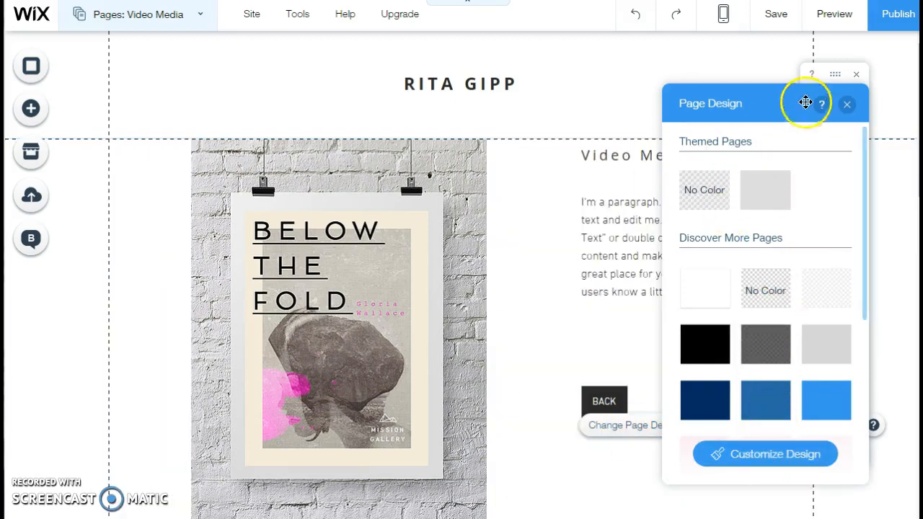
{"action": "left_click", "coordinate": [845, 104]}
Step: Add a Flash (SWF) element to the Video Media page
{"action": "left_click", "coordinate": [31, 106]}
{"action": "left_click", "coordinate": [53, 108]}
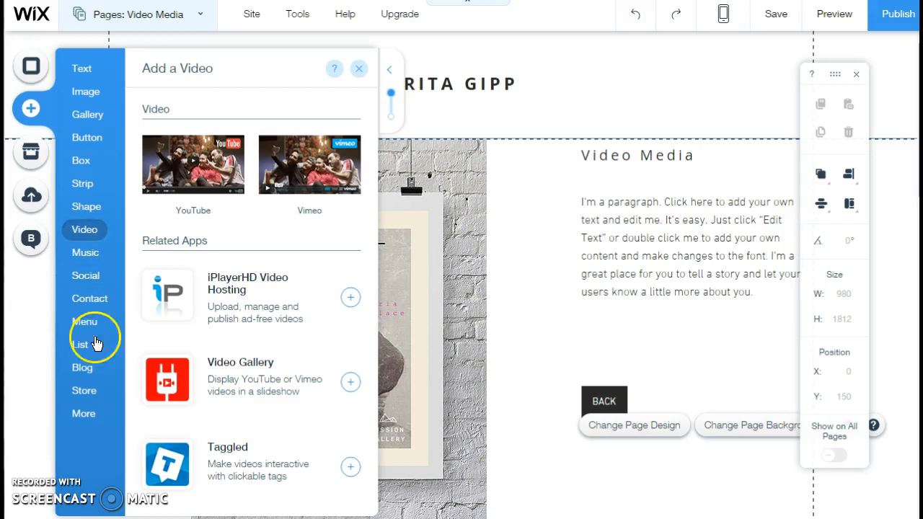
{"action": "mouse_move", "coordinate": [85, 417]}
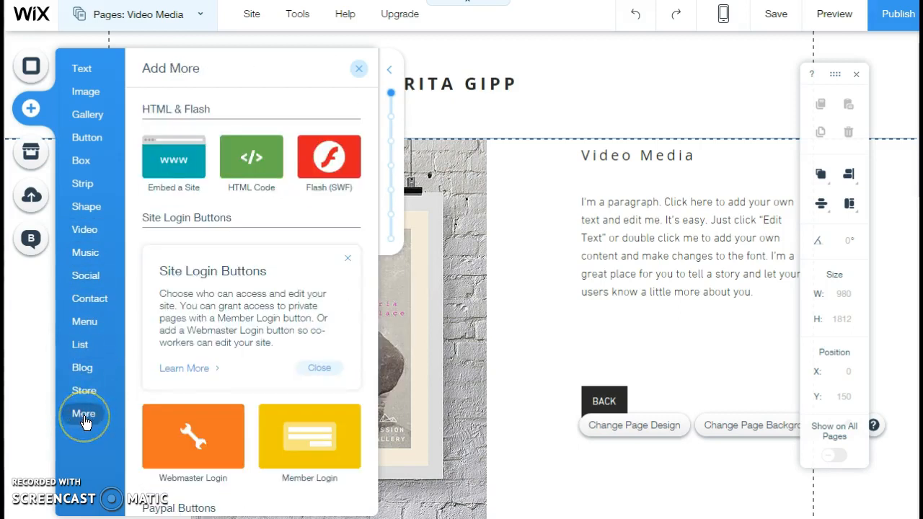
{"action": "left_click", "coordinate": [84, 419]}
{"action": "left_click", "coordinate": [337, 154]}
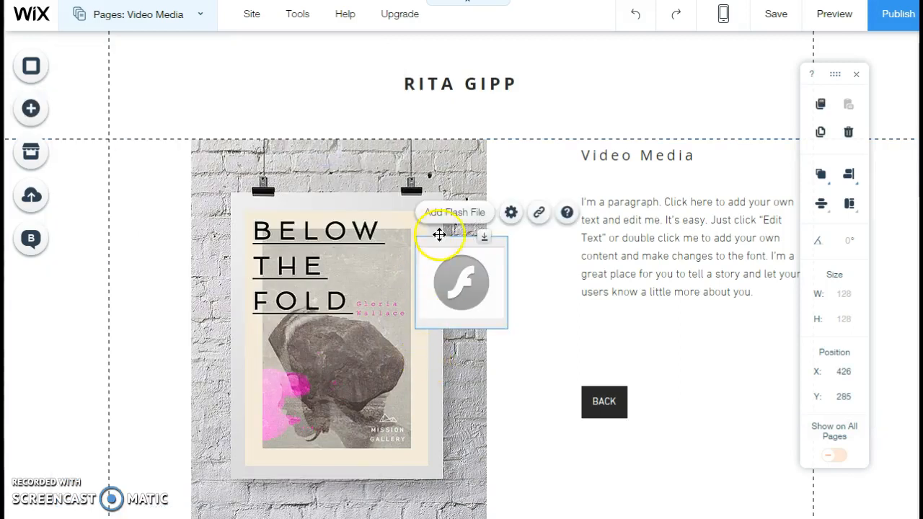
Step: Upload the Flash file jessica.swf from the GoAnimate folder for the new Flash element
{"action": "left_click", "coordinate": [456, 214]}
{"action": "left_click", "coordinate": [326, 203]}
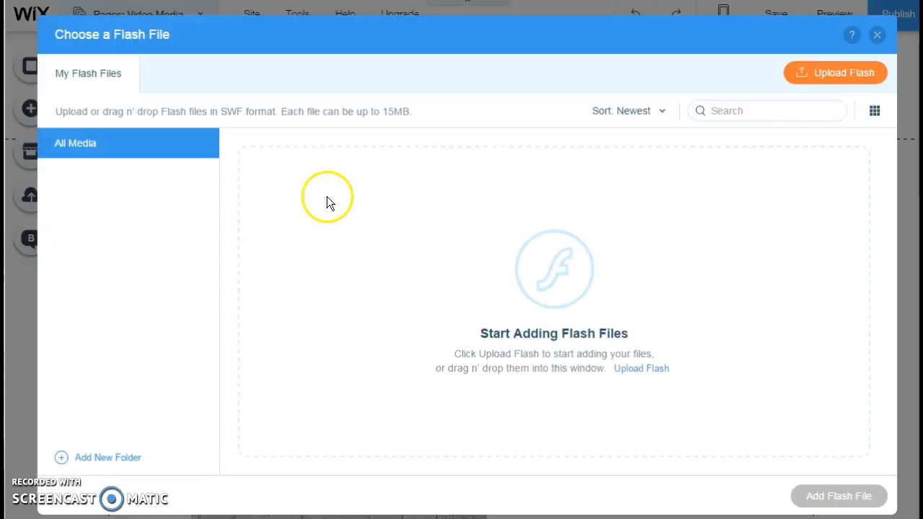
{"action": "left_click", "coordinate": [831, 70]}
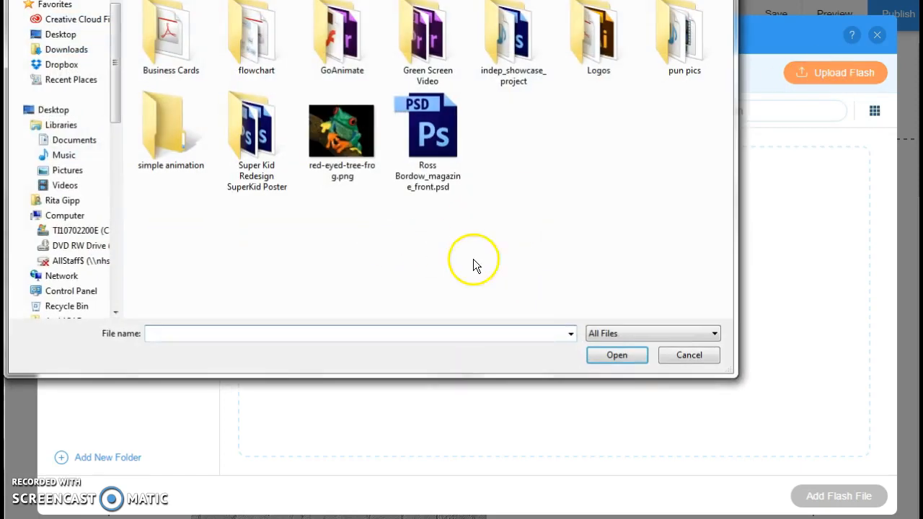
{"action": "double_click", "coordinate": [342, 37]}
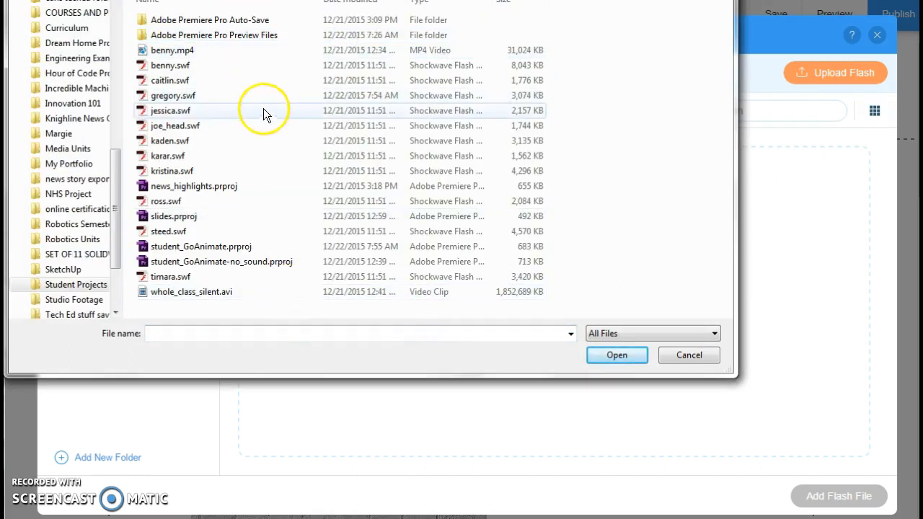
{"action": "left_click", "coordinate": [235, 110]}
{"action": "double_click", "coordinate": [235, 111]}
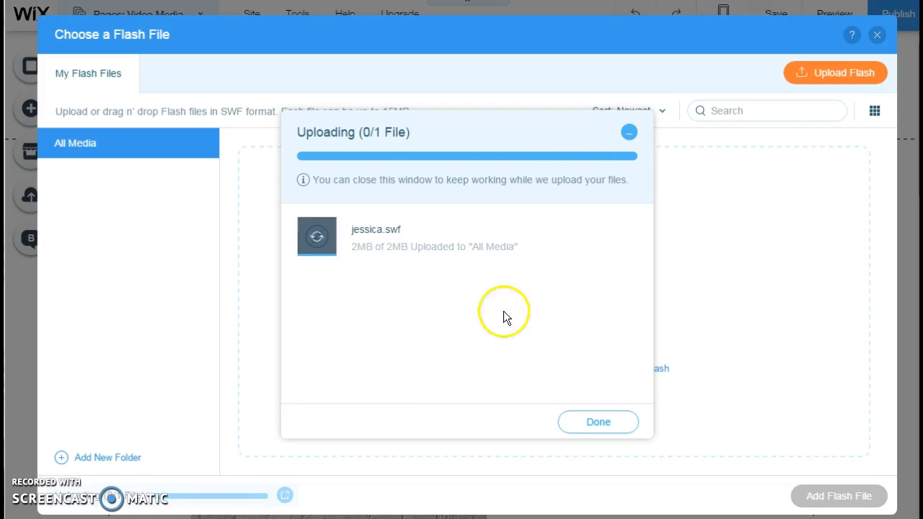
Step: Close the upload summary and add jessica.swf to the Flash element on the Video Media page
{"action": "left_click", "coordinate": [596, 425]}
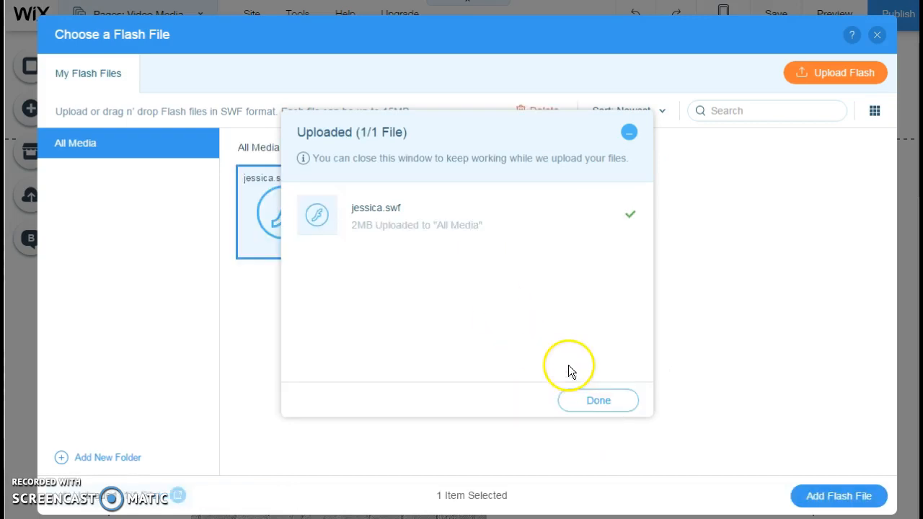
{"action": "left_click", "coordinate": [597, 402]}
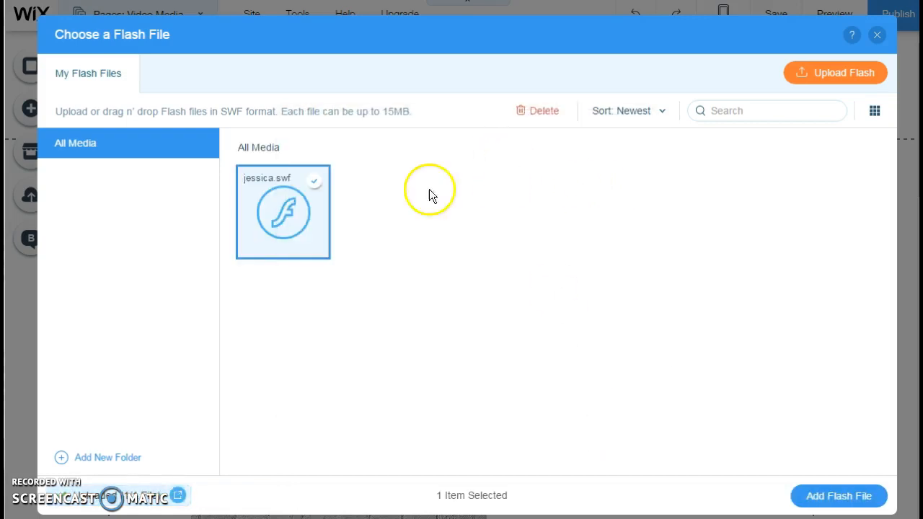
{"action": "left_click", "coordinate": [841, 497]}
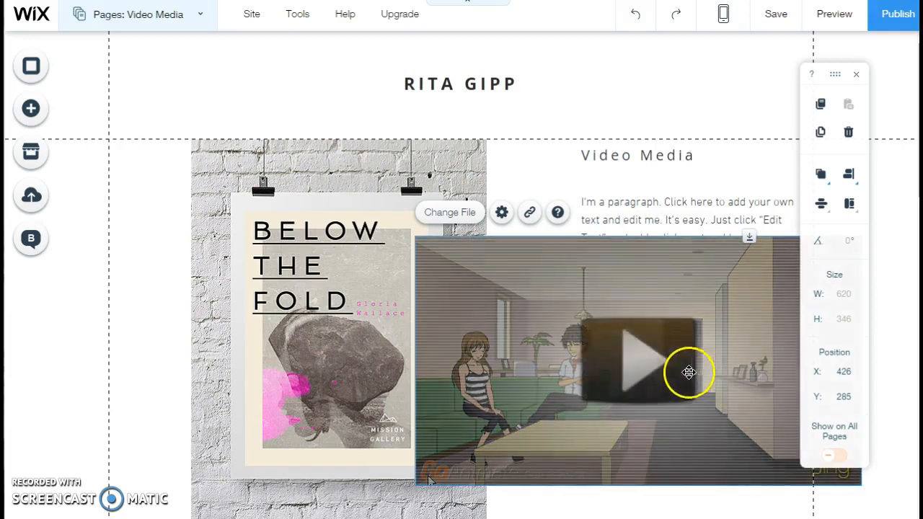
Step: Delete the poster image gallery from the Video Media page and move the Flash animation into its place beside the text
{"action": "left_click", "coordinate": [340, 229]}
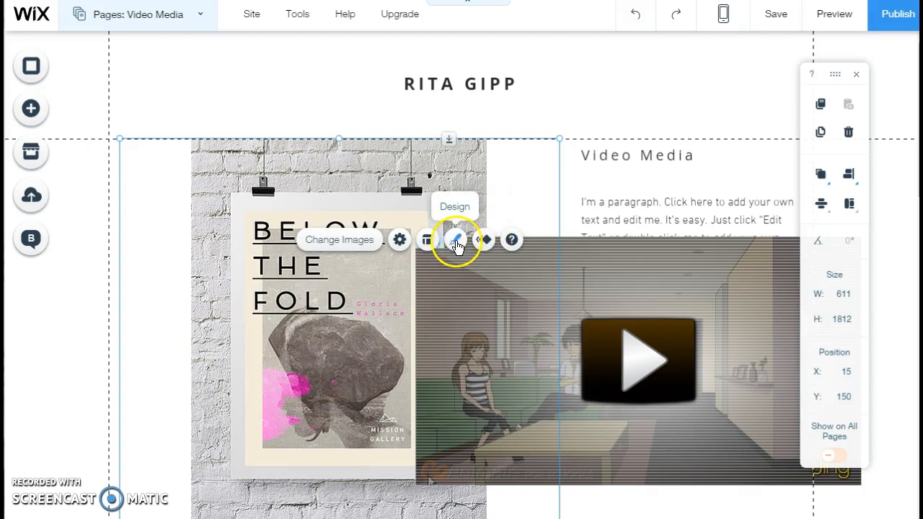
{"action": "left_click", "coordinate": [338, 240]}
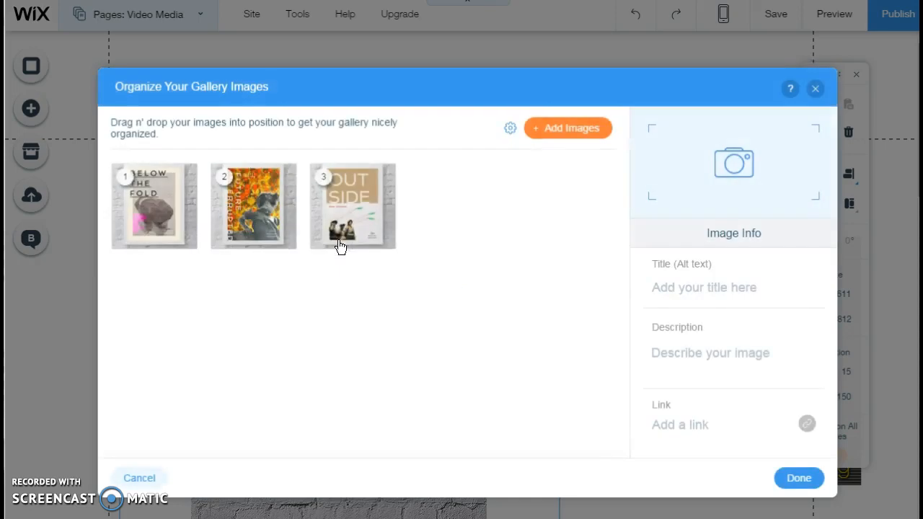
{"action": "left_click", "coordinate": [140, 475]}
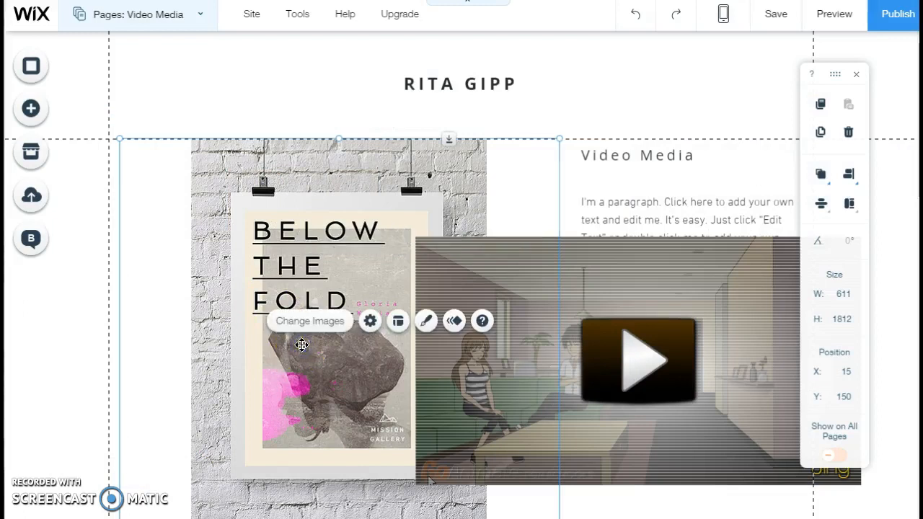
{"action": "key", "text": "Delete"}
{"action": "left_click_drag", "start_coordinate": [660, 247], "coordinate": [368, 189]}
{"action": "left_click_drag", "start_coordinate": [429, 286], "coordinate": [431, 268]}
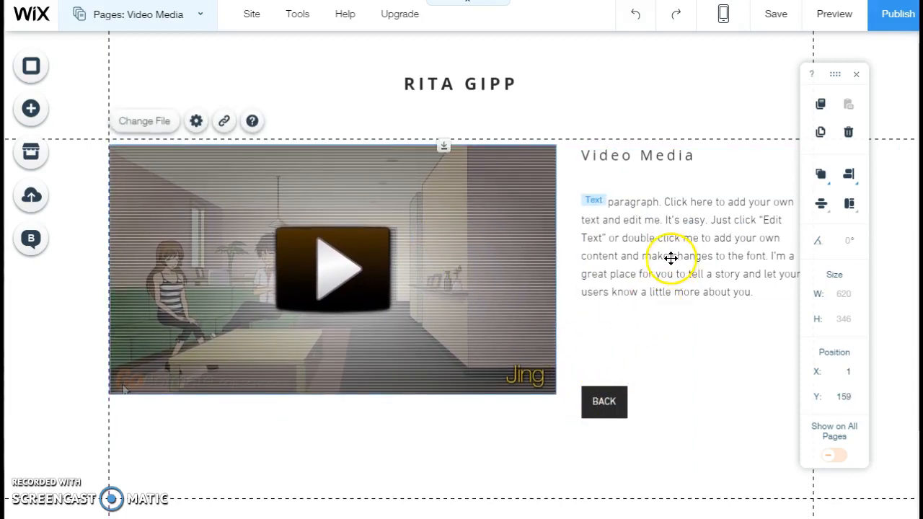
{"action": "left_click", "coordinate": [724, 363]}
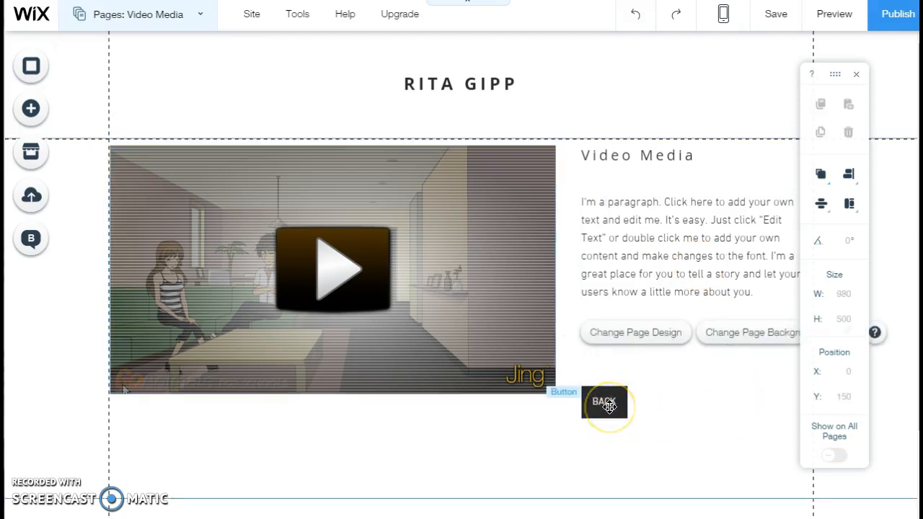
Step: Save the site with the updated Video Media page
{"action": "left_click", "coordinate": [775, 14]}
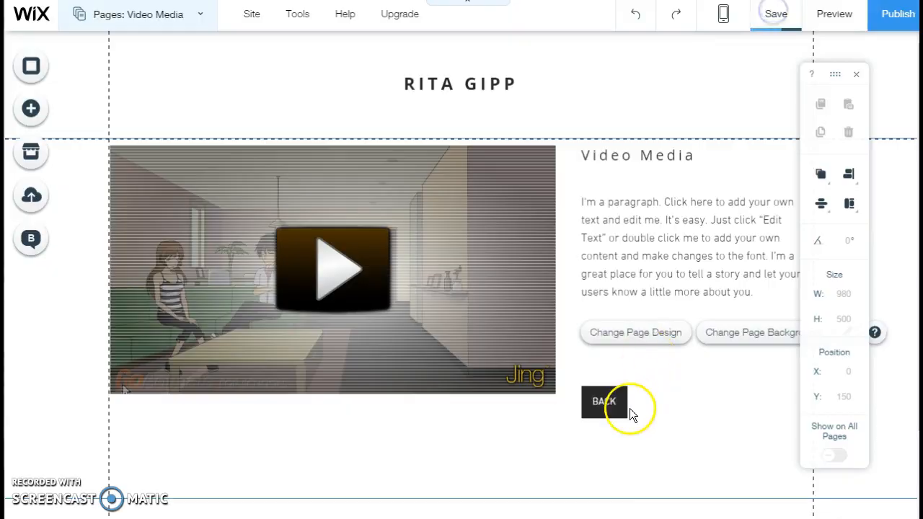
{"action": "left_click", "coordinate": [681, 439]}
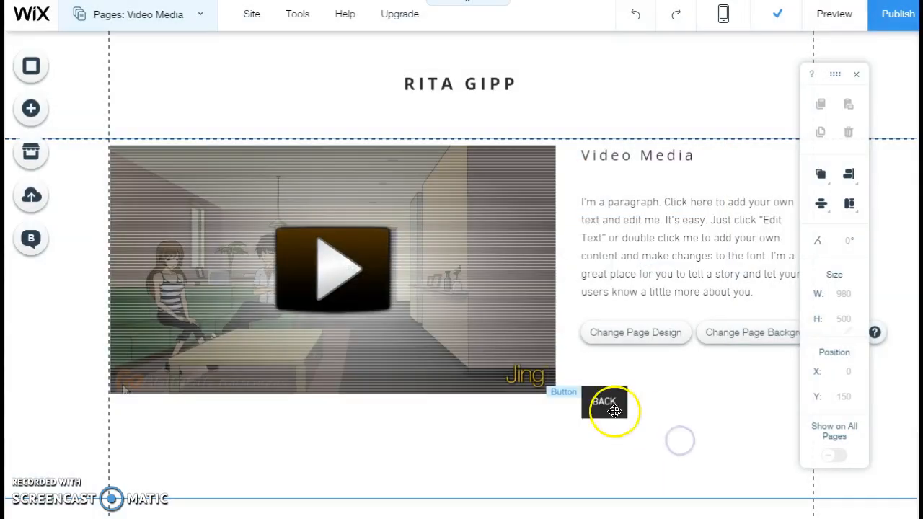
{"action": "left_click", "coordinate": [615, 412]}
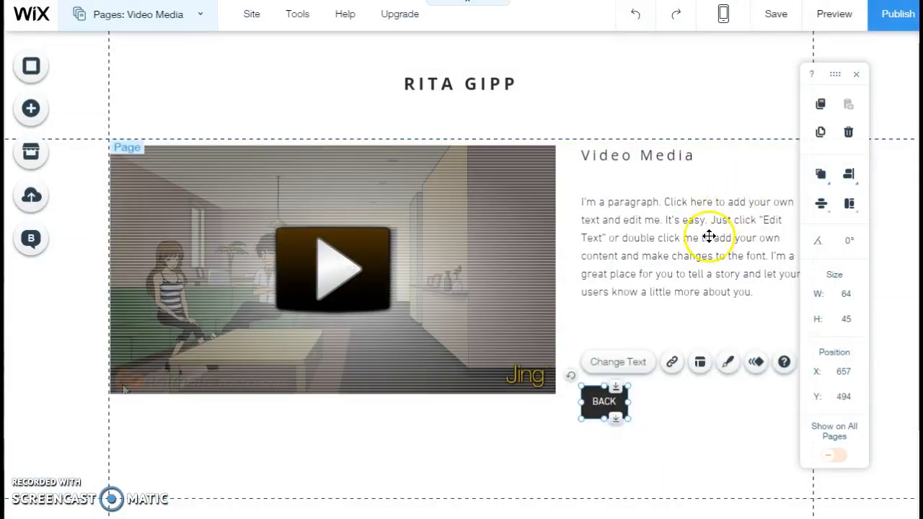
{"action": "left_click", "coordinate": [625, 255]}
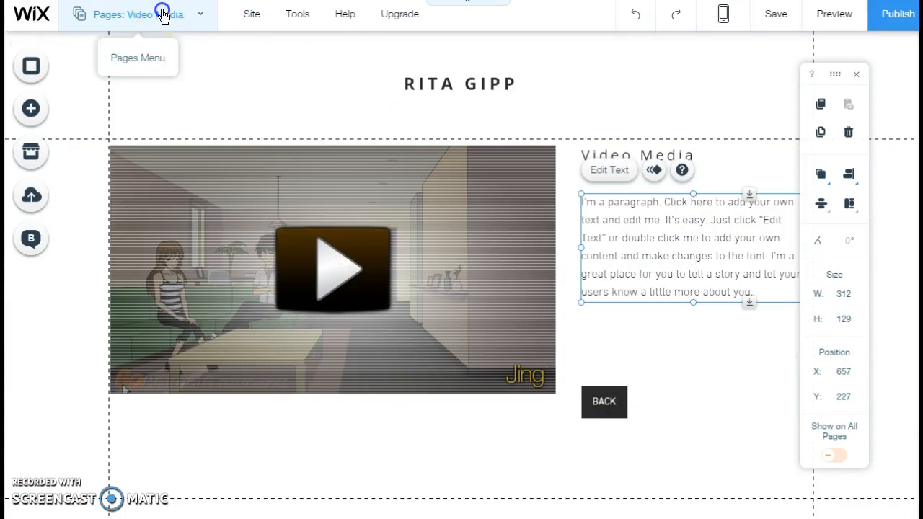
Step: Go to the PORTFOLIO page and start a preview of the site
{"action": "left_click", "coordinate": [157, 12]}
{"action": "left_click", "coordinate": [131, 116]}
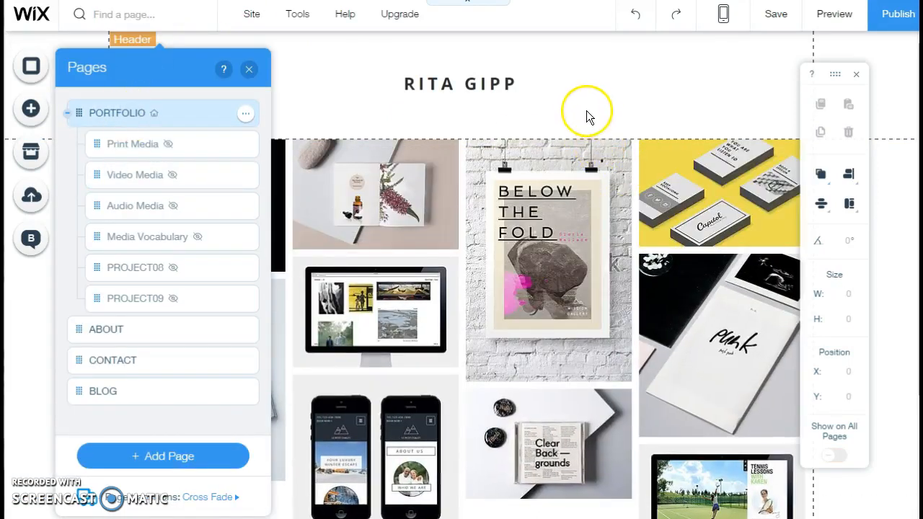
{"action": "left_click", "coordinate": [393, 221]}
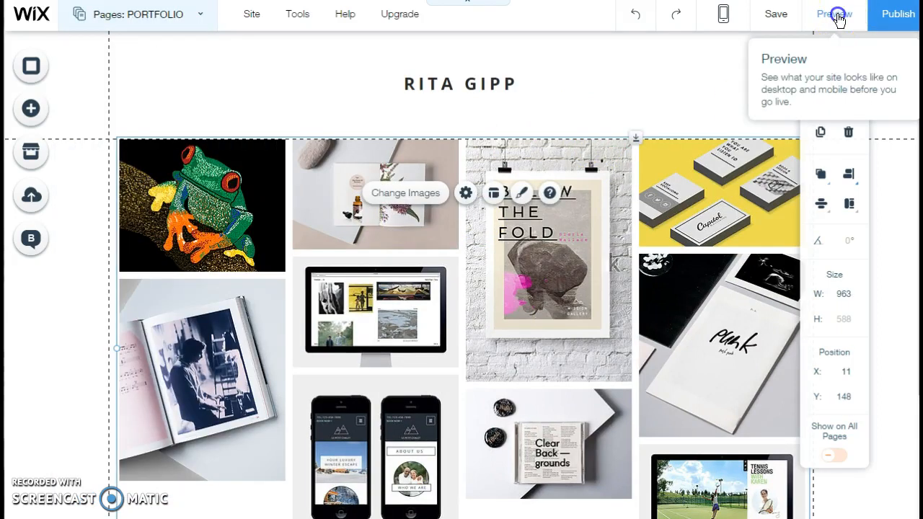
{"action": "left_click", "coordinate": [843, 15]}
Step: Check in the preview which project pages the plant book, music book and poster thumbnails open, returning to the gallery each time
{"action": "left_click", "coordinate": [375, 202]}
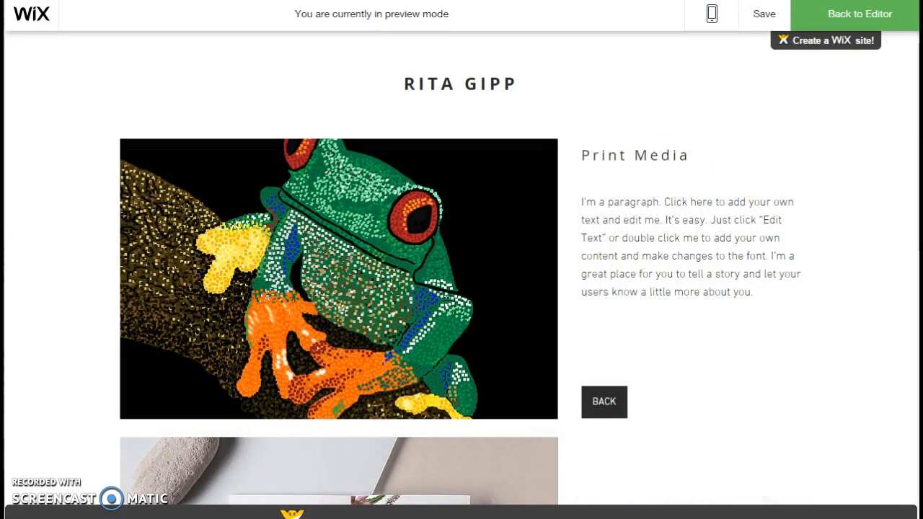
{"action": "left_click", "coordinate": [610, 398]}
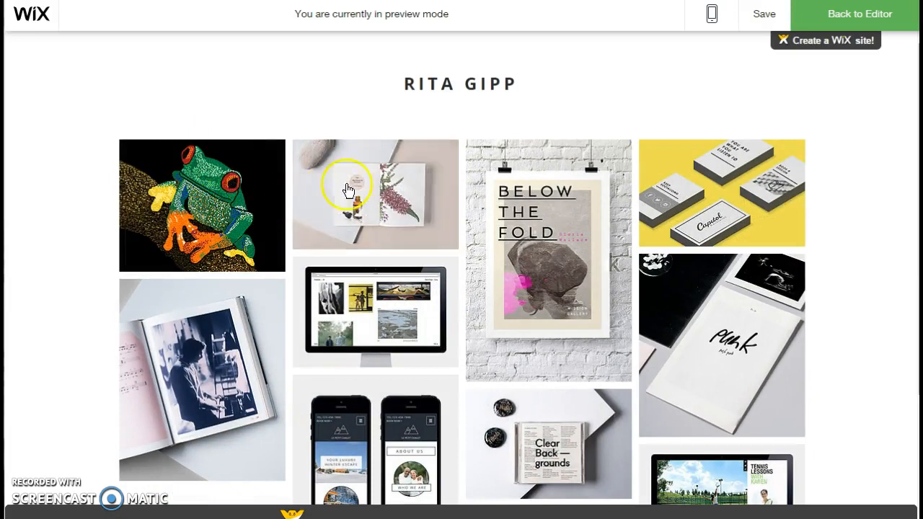
{"action": "left_click", "coordinate": [220, 380]}
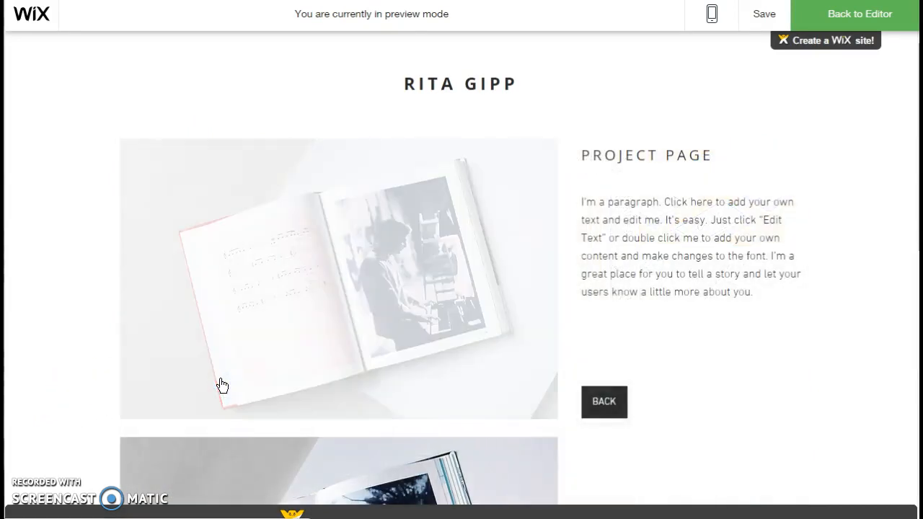
{"action": "left_click", "coordinate": [584, 414]}
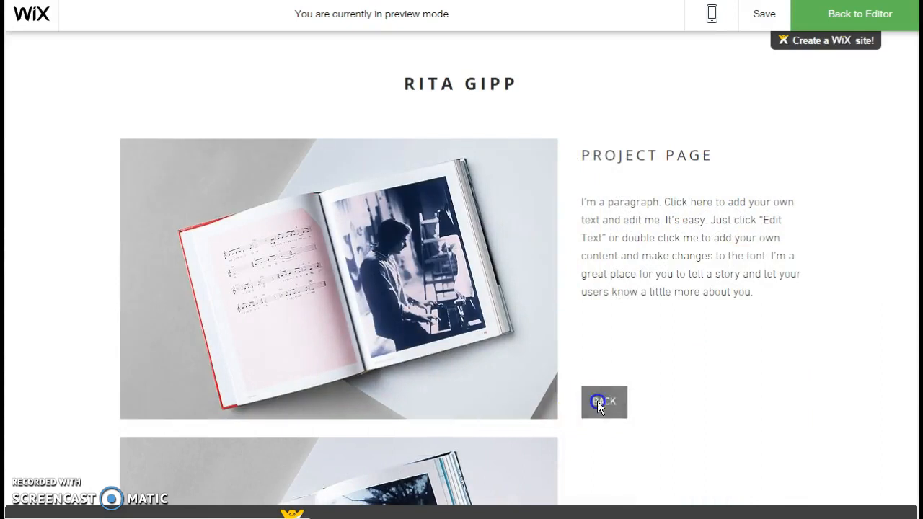
{"action": "left_click", "coordinate": [499, 239]}
{"action": "left_click", "coordinate": [547, 252]}
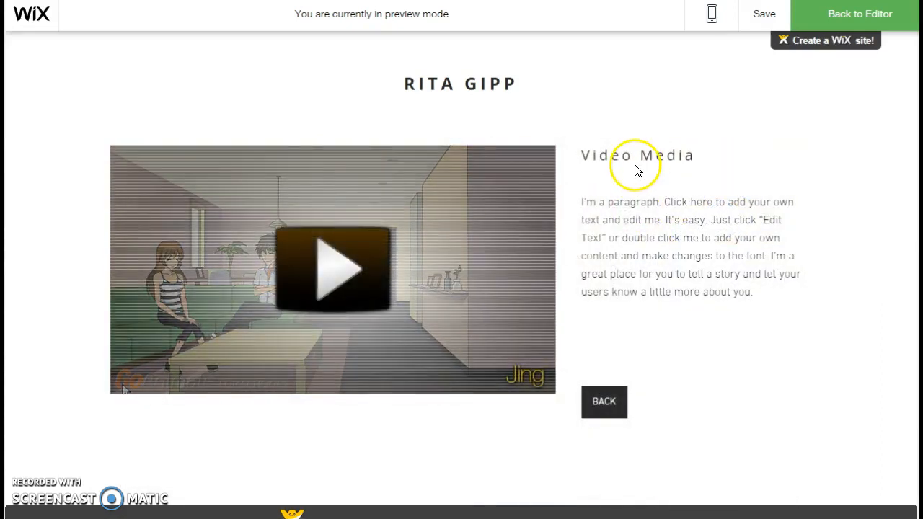
{"action": "left_click", "coordinate": [599, 401]}
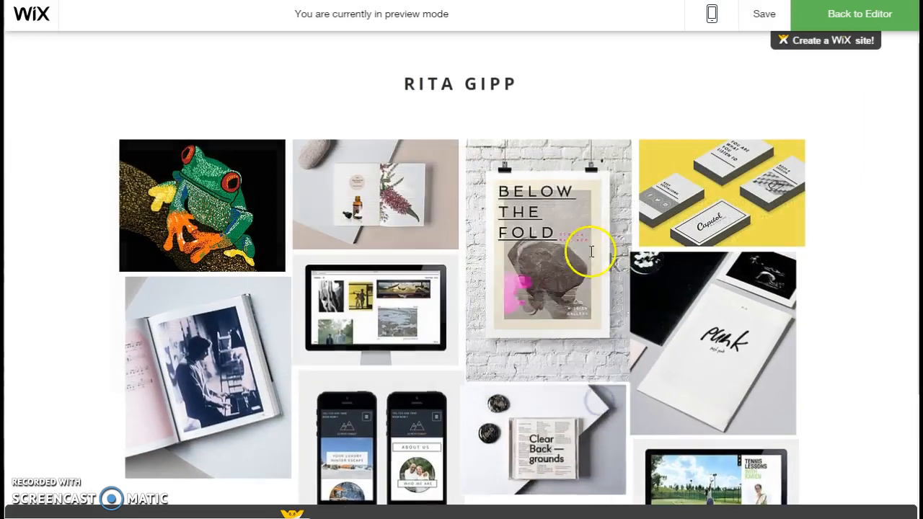
{"action": "scroll", "coordinate": [404, 303], "scroll_direction": "down", "scroll_amount": 1}
{"action": "scroll", "coordinate": [330, 346], "scroll_direction": "down", "scroll_amount": 1}
{"action": "scroll", "coordinate": [334, 340], "scroll_direction": "up", "scroll_amount": 2}
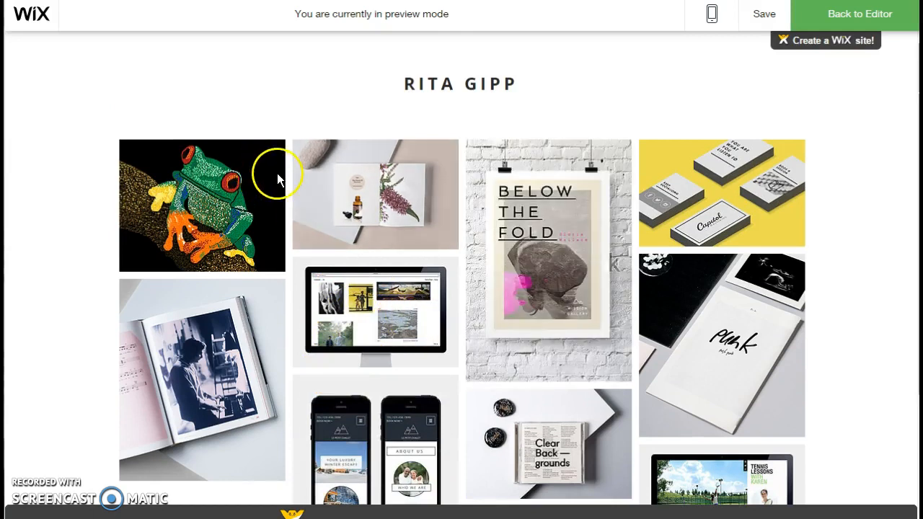
Step: Save the site from the preview without publishing it and return to the editor
{"action": "left_click", "coordinate": [763, 17]}
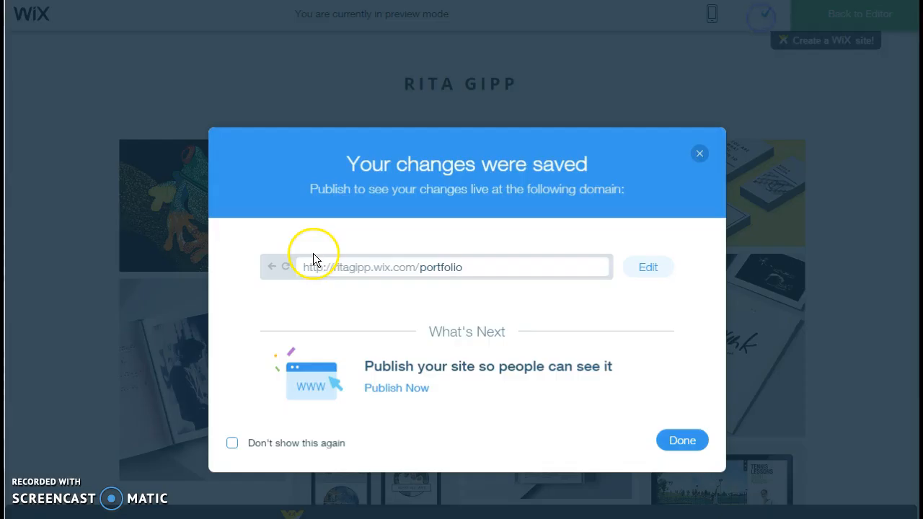
{"action": "left_click", "coordinate": [681, 441]}
{"action": "left_click", "coordinate": [873, 14]}
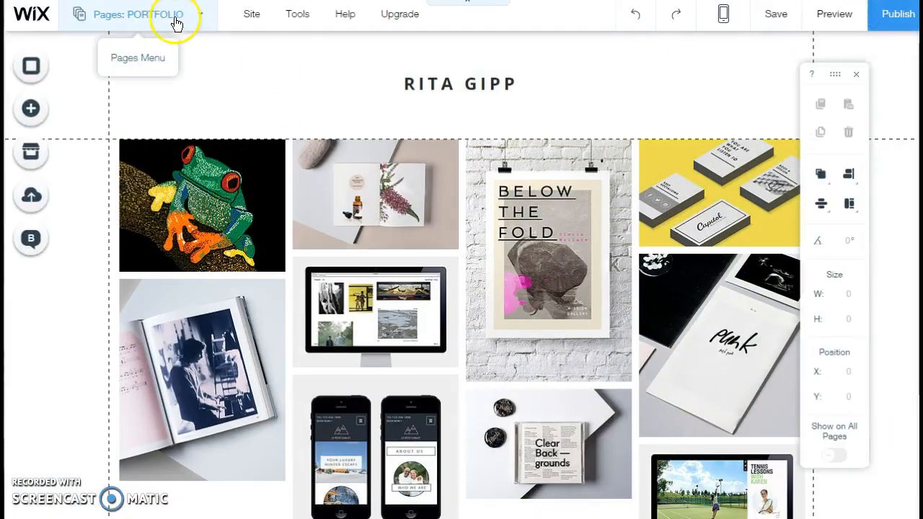
{"action": "left_click", "coordinate": [177, 16]}
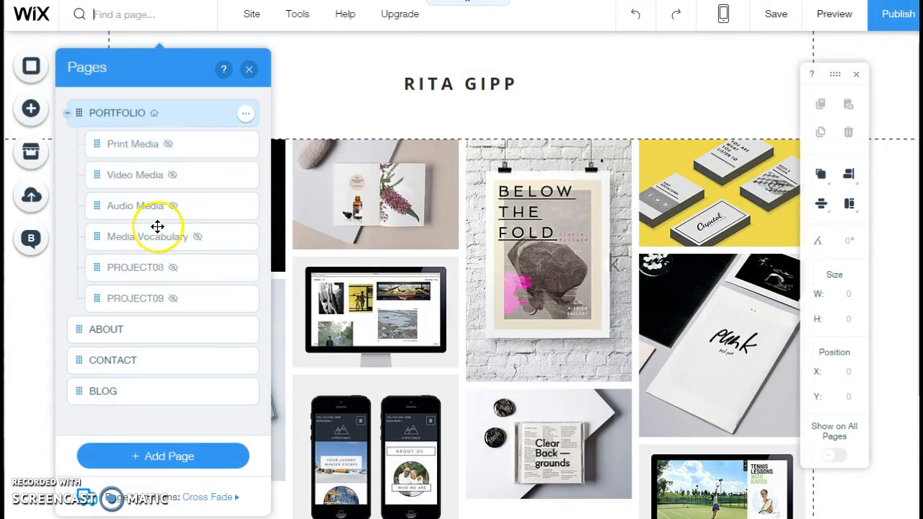
{"action": "left_click", "coordinate": [408, 245]}
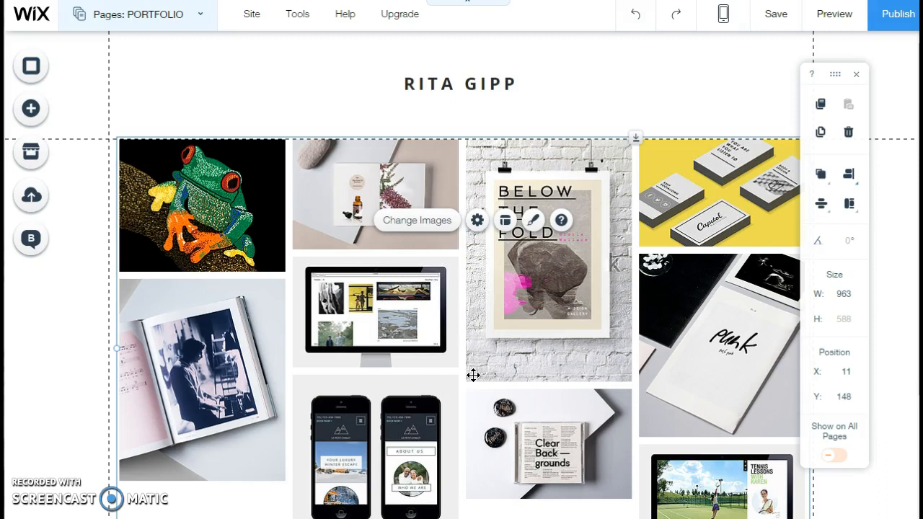
{"action": "left_click", "coordinate": [481, 369]}
{"action": "left_click", "coordinate": [456, 377]}
{"action": "left_click", "coordinate": [465, 375]}
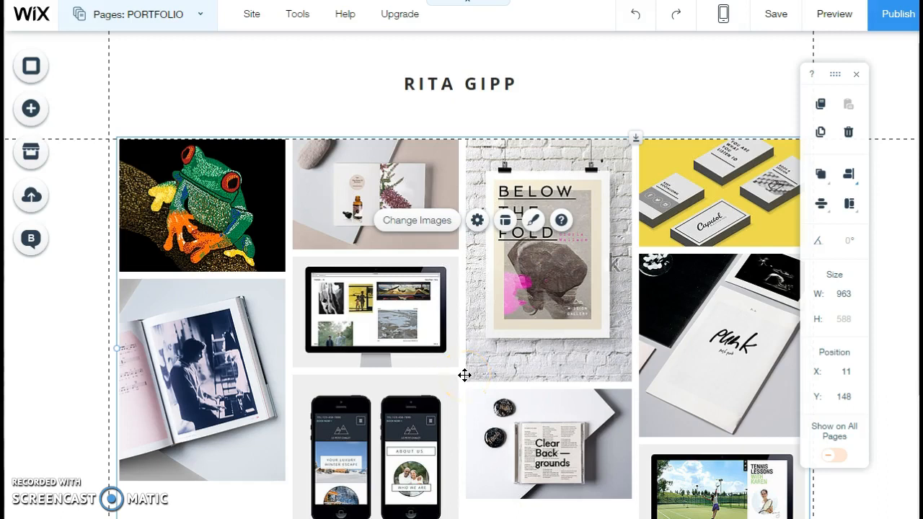